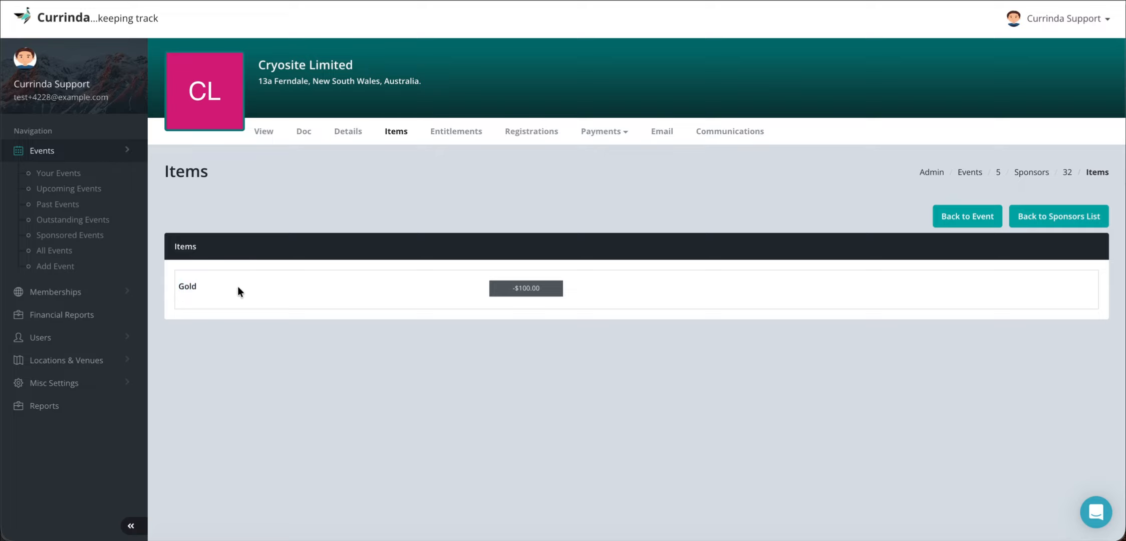
- Review the price of Cryosite Limited's Gold item and open the sponsor's entitlements
left_click_drag(507, 290, 556, 291)
left_click(568, 296)
left_click(449, 130)
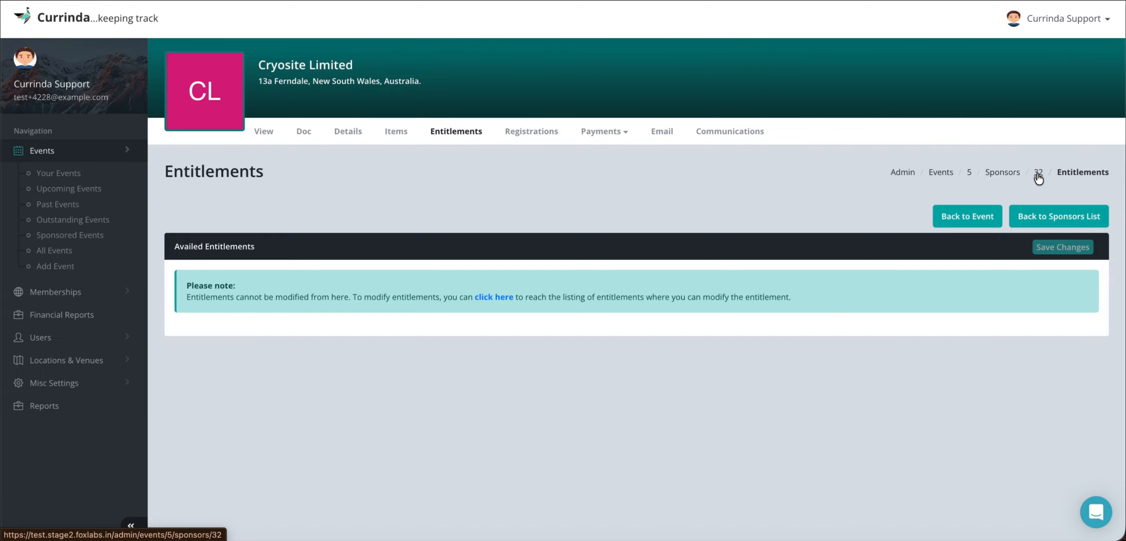
- Go back to the event's sponsors and open the Confirmed Participation and Packages section of the sponsor setup
left_click(1004, 175)
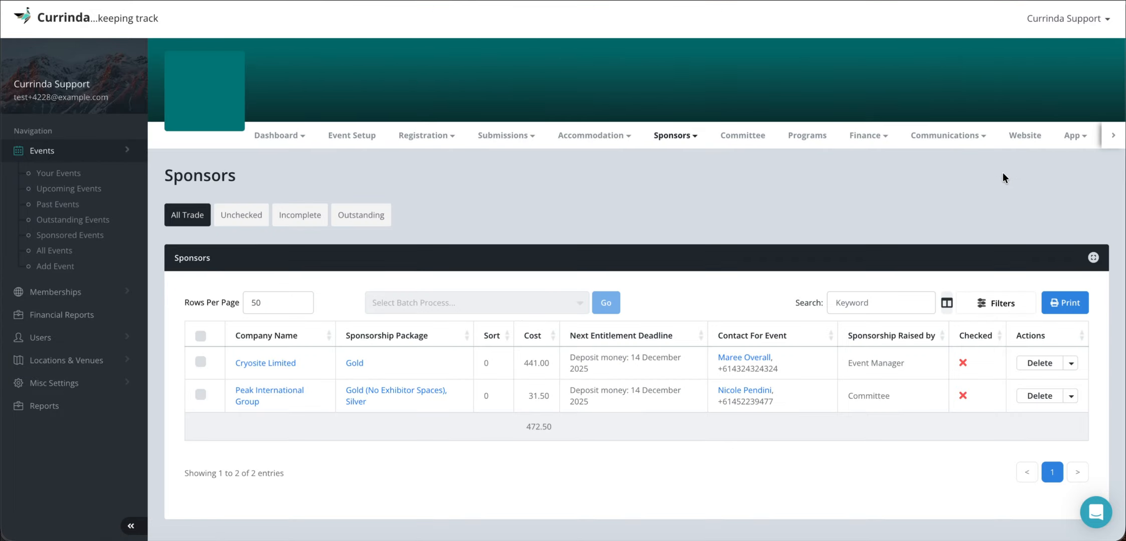
left_click(674, 133)
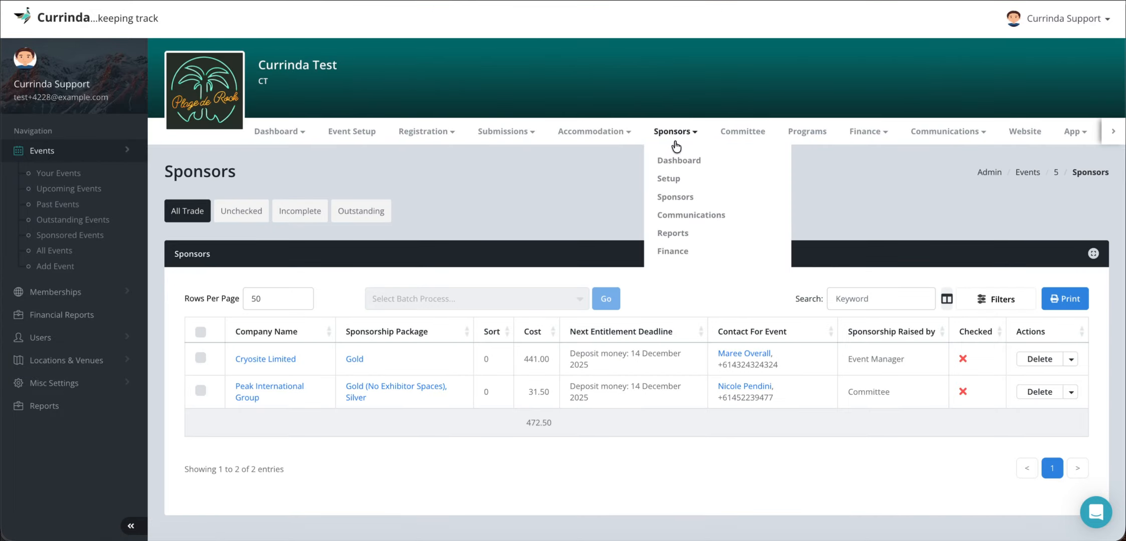
left_click(671, 181)
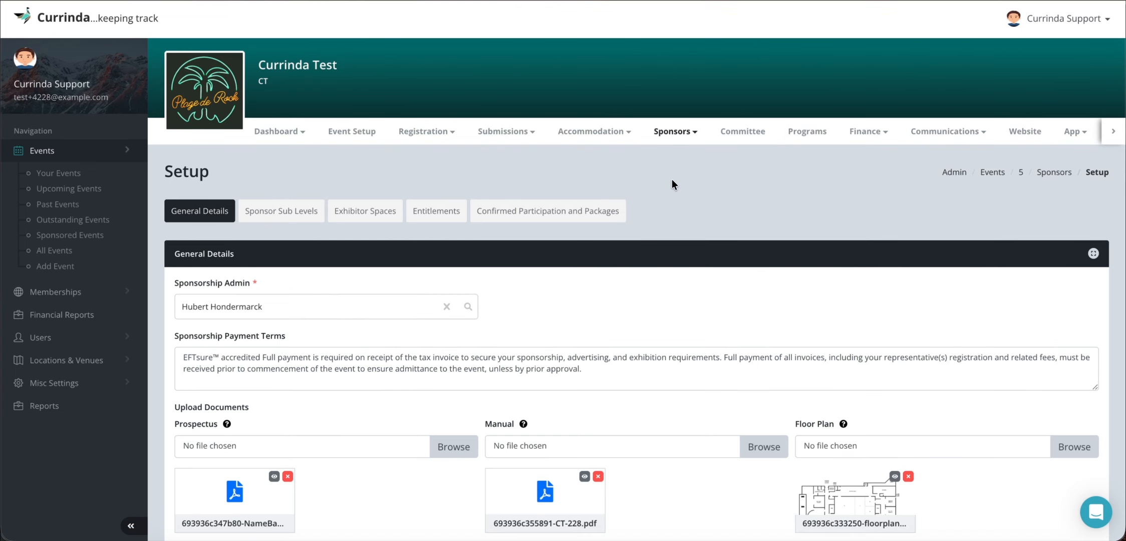
scroll(625, 297, "down", 1)
left_click(536, 196)
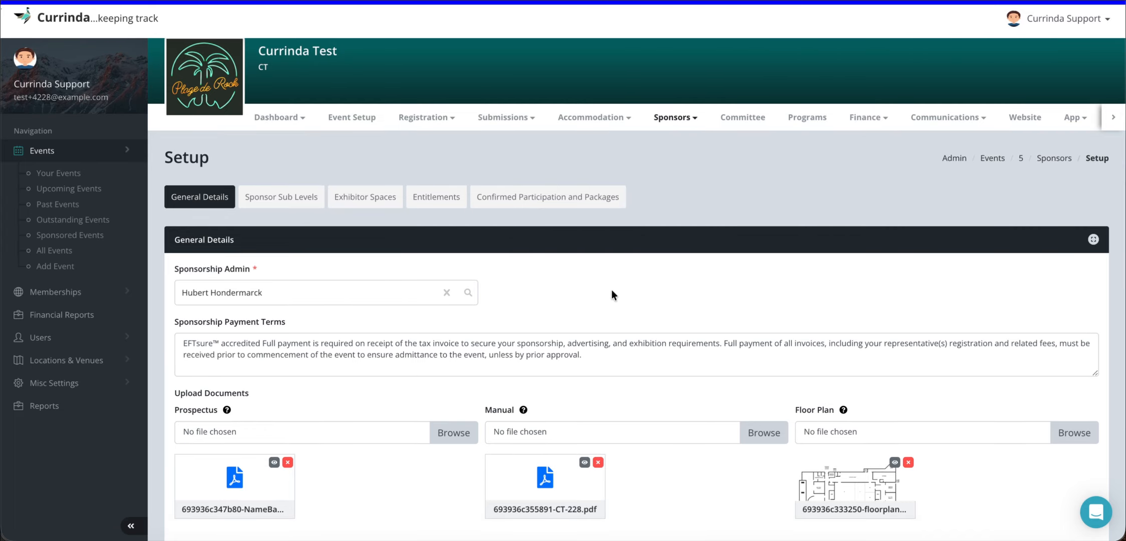
scroll(612, 289, "down", 2)
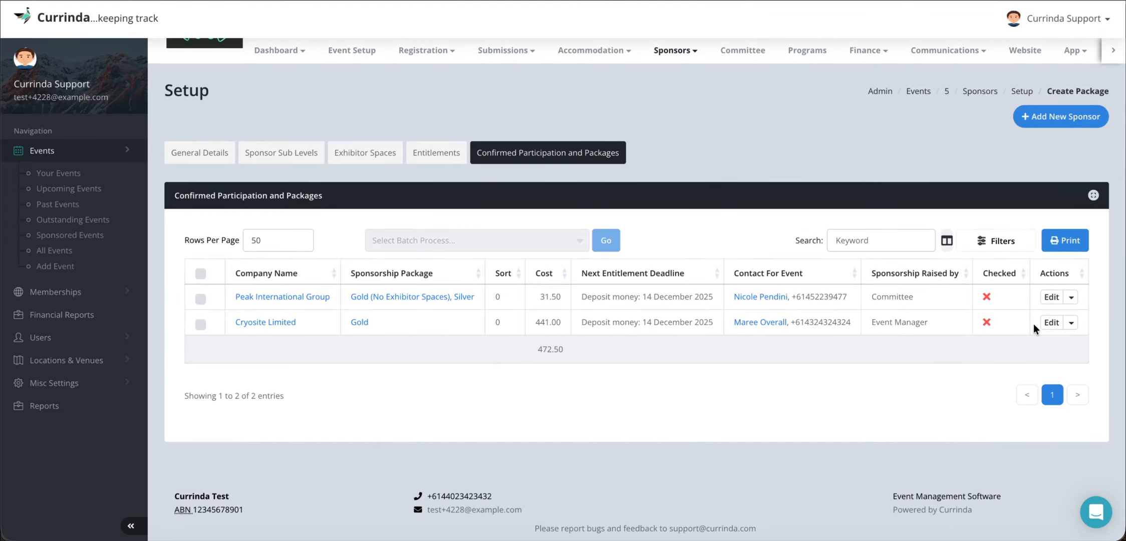
- Inspect the exhibitor spaces, entitlements and cost breakdown of Cryosite Limited's Package 1, leaving it unedited
left_click(1049, 322)
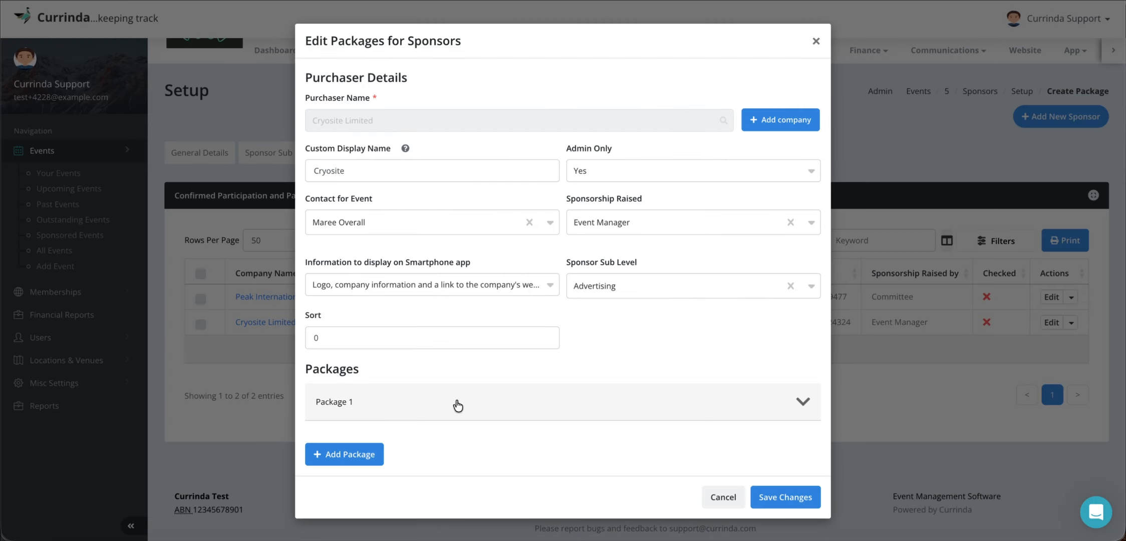
left_click(456, 398)
scroll(524, 384, "down", 10)
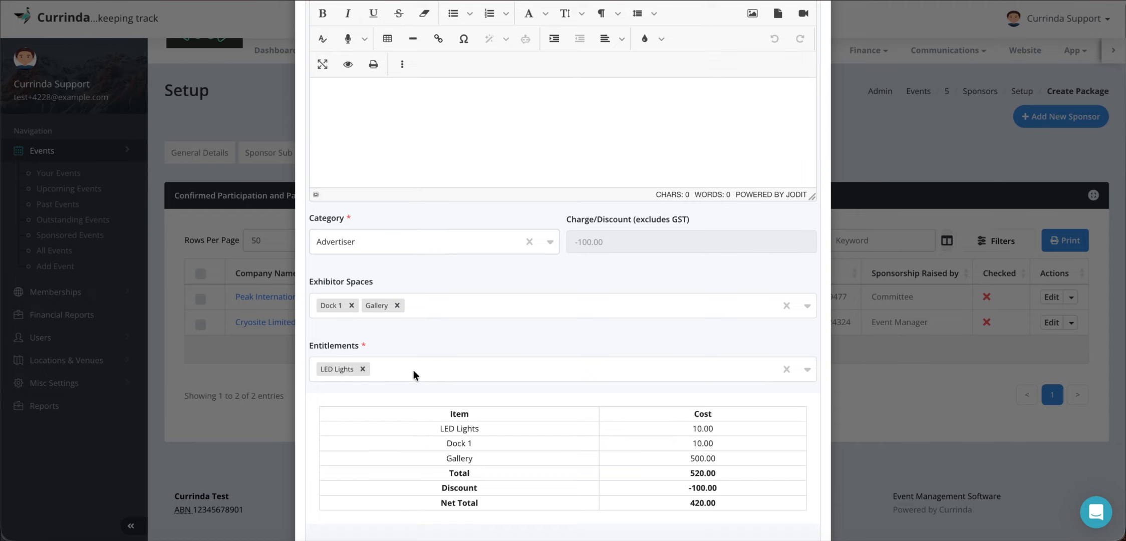
scroll(593, 359, "up", 10)
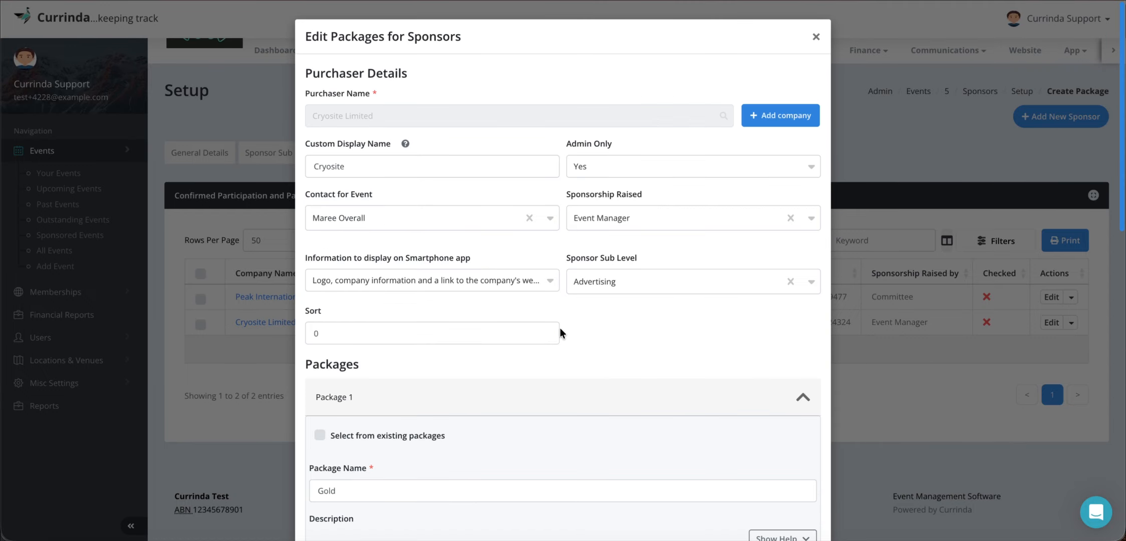
left_click(815, 37)
- Inspect the entitlements and cost breakdowns of both Peak International Group packages and leave without saving
left_click(1051, 297)
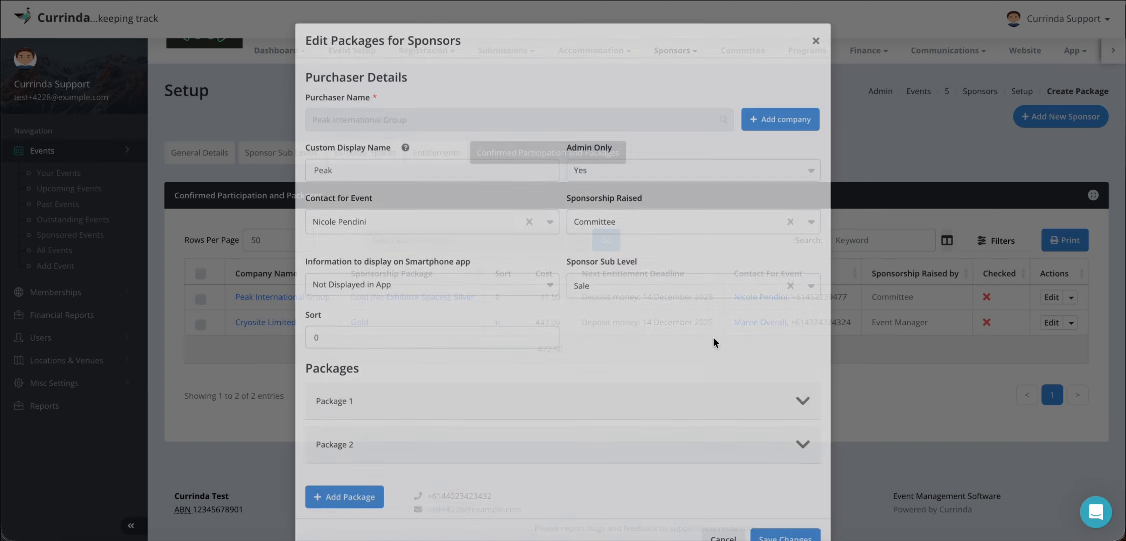
left_click(535, 370)
scroll(509, 390, "down", 8)
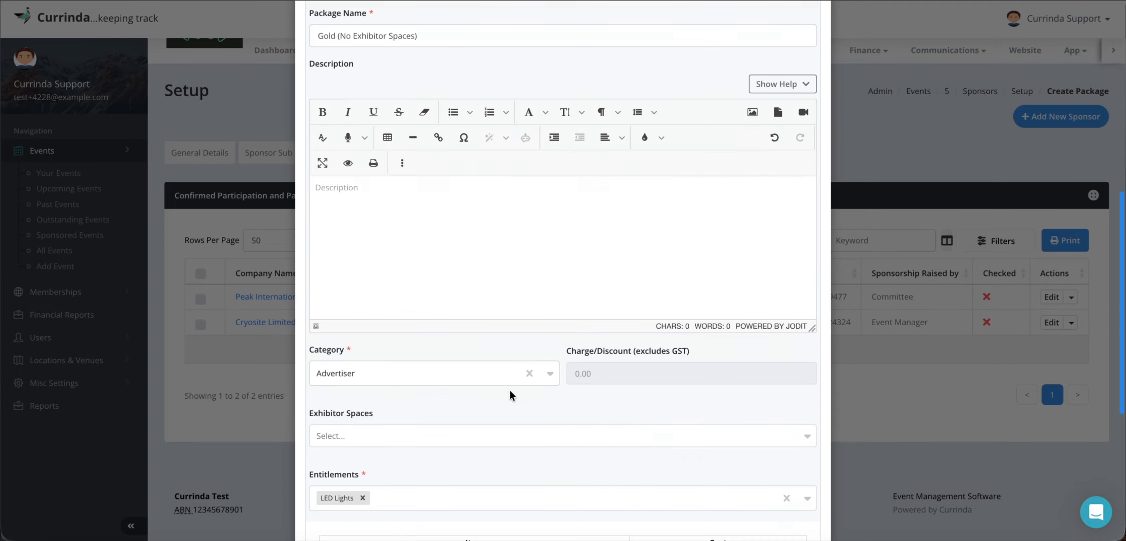
scroll(509, 390, "down", 6)
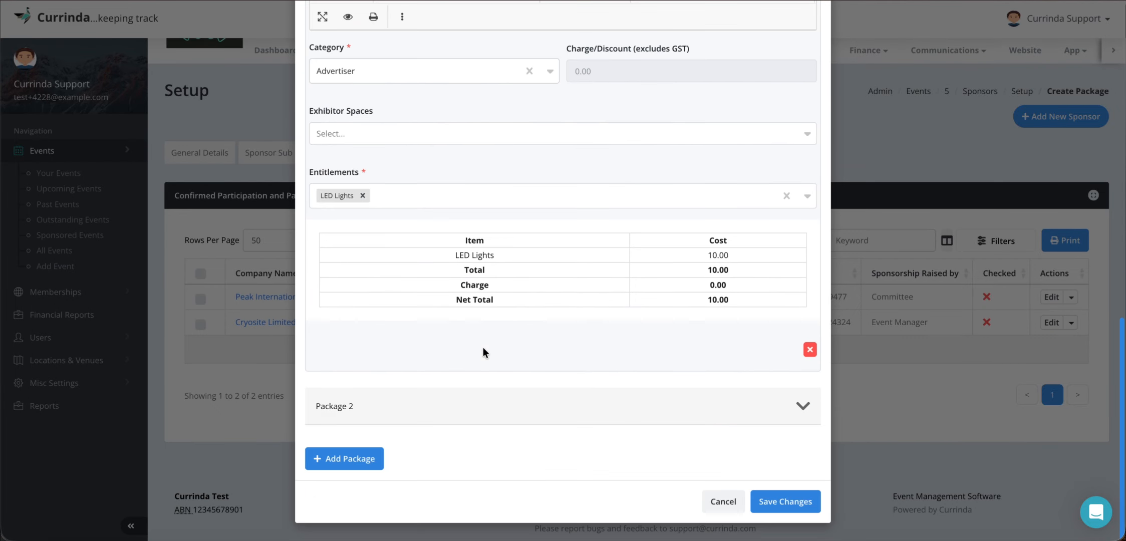
left_click(441, 405)
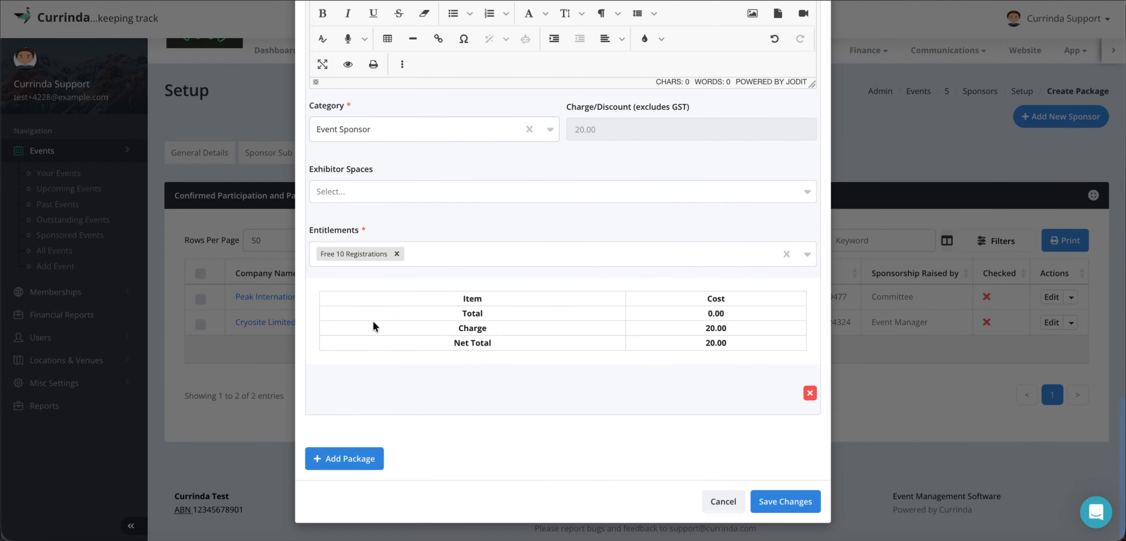
left_click(721, 500)
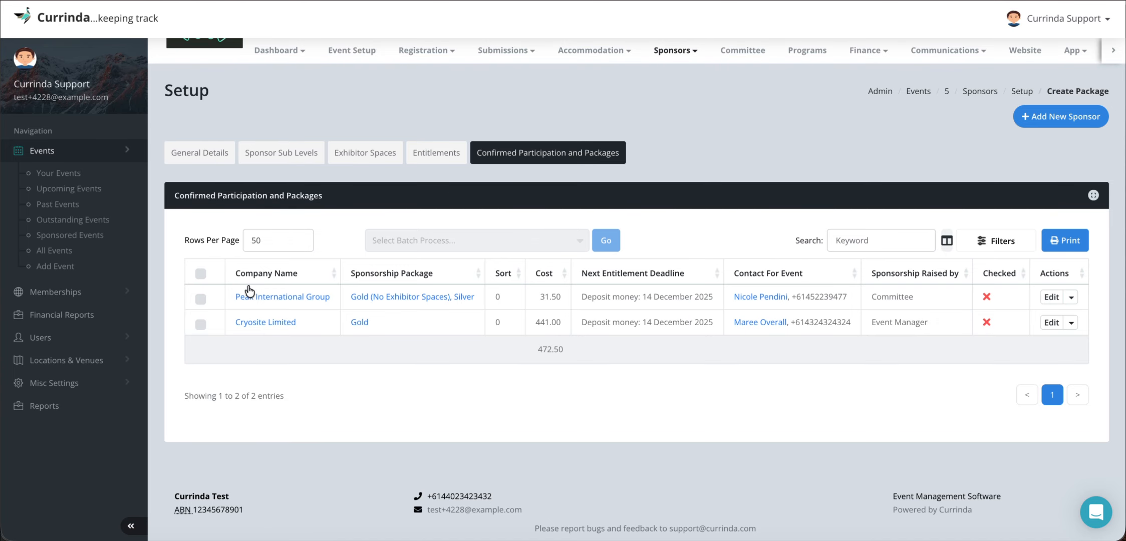
- Open Peak International Group's sponsor record and check its availed entitlements and registrations
left_click(261, 297)
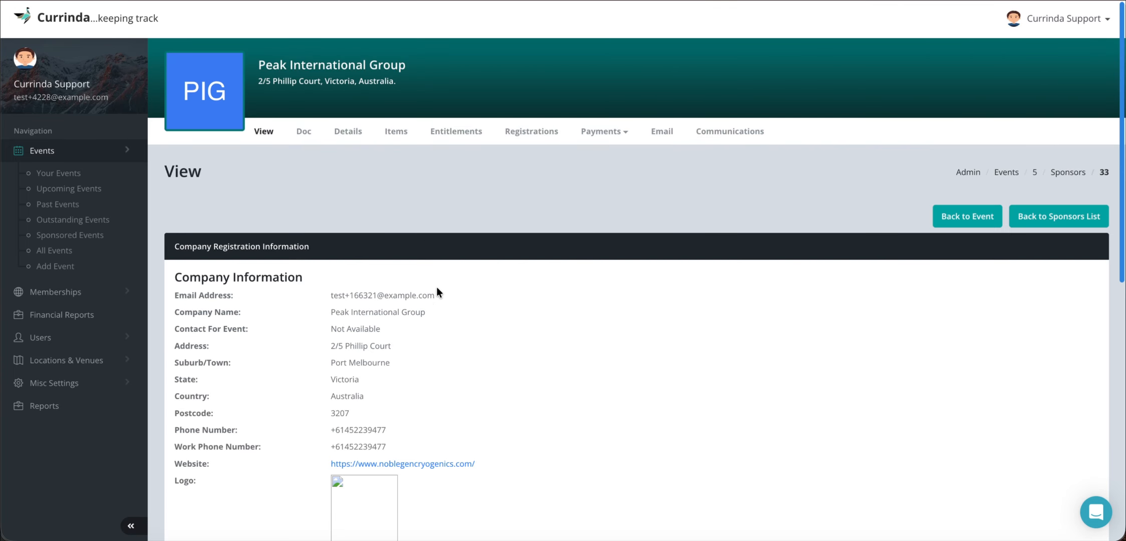
left_click(459, 132)
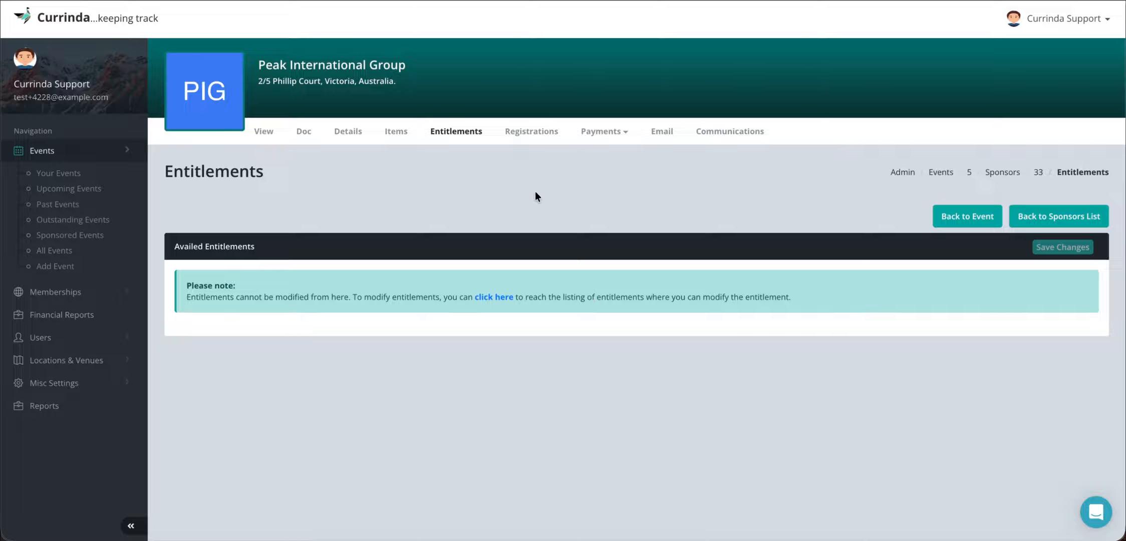
left_click(522, 132)
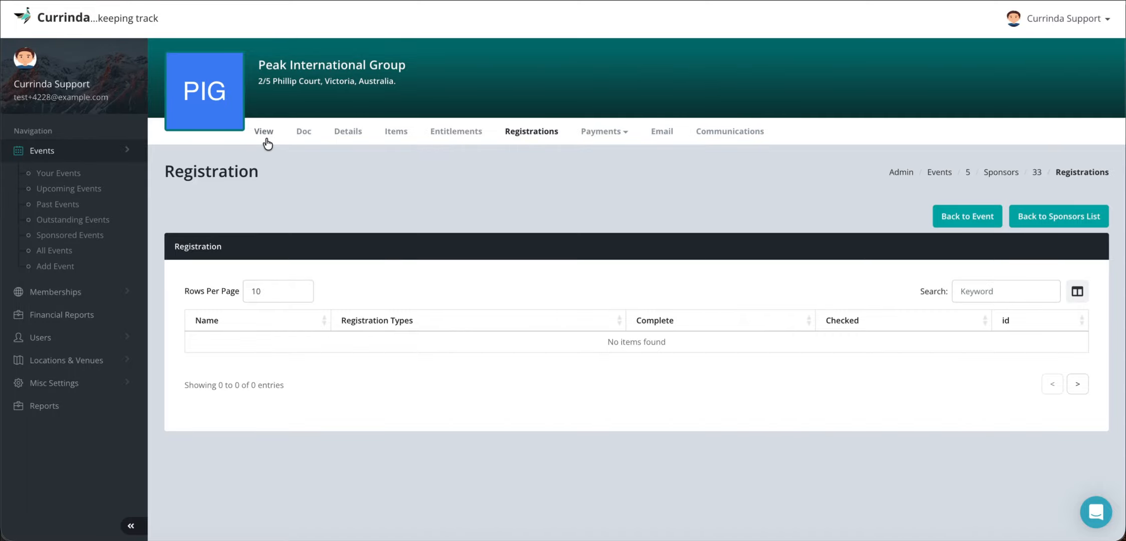
- Review Peak International Group's company details, profile and contacts, and return to its registrations
left_click(348, 131)
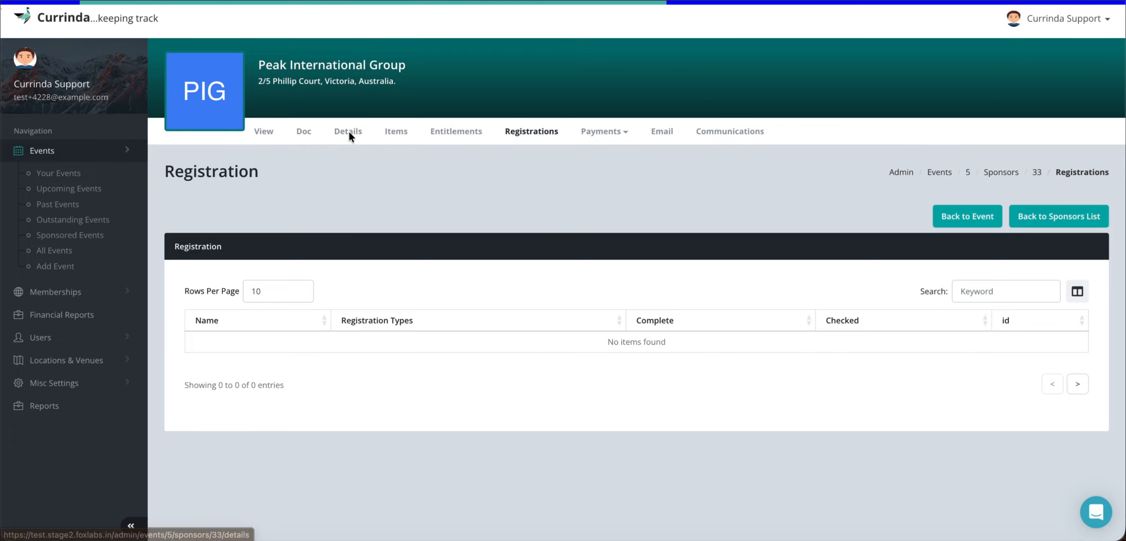
scroll(457, 297, "down", 10)
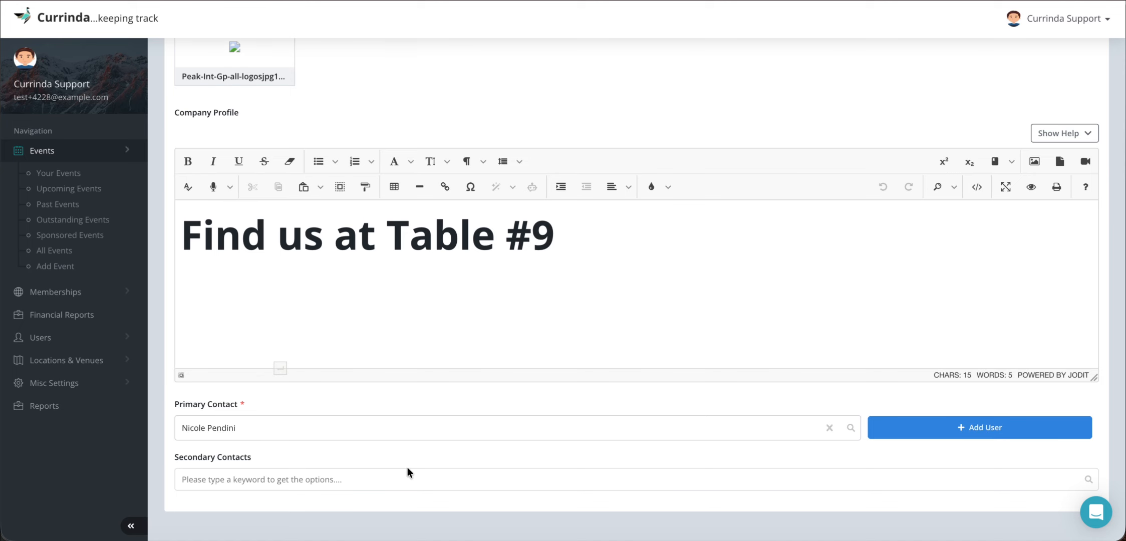
scroll(420, 452, "up", 10)
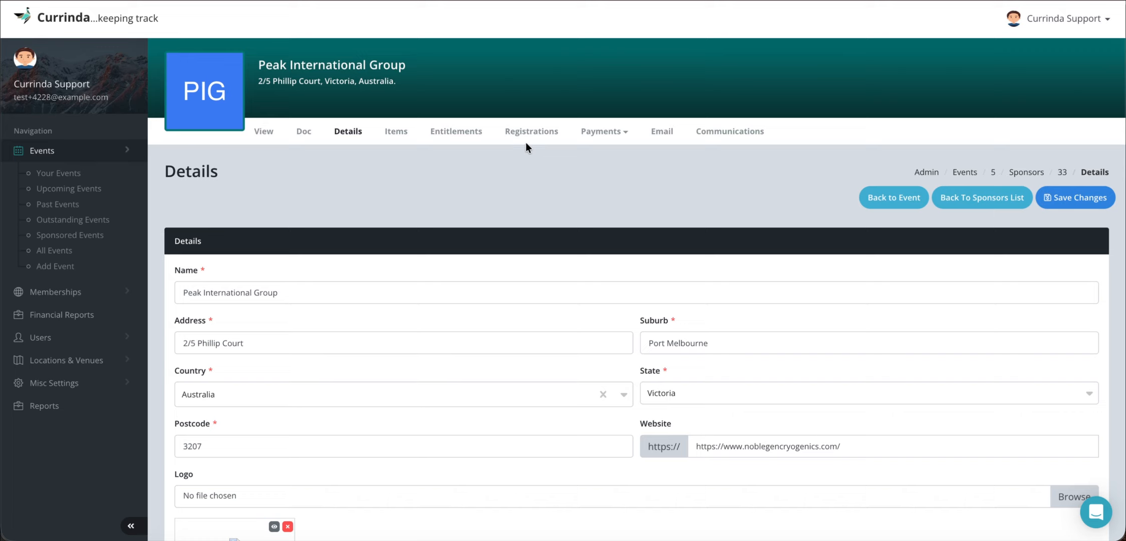
left_click(525, 137)
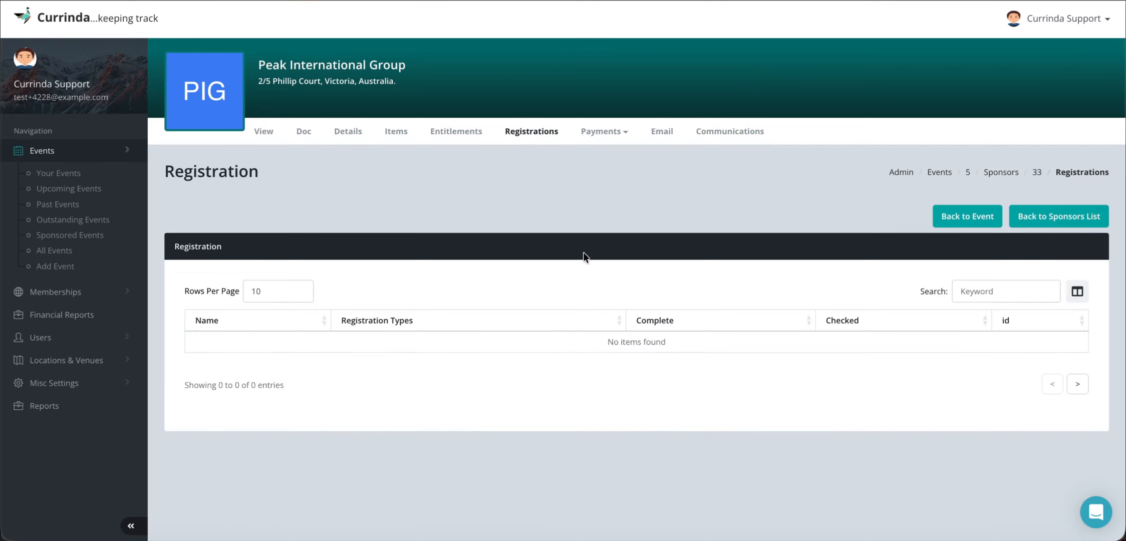
- Open Peak International Group's payments and find the outstanding invoice items
left_click(599, 137)
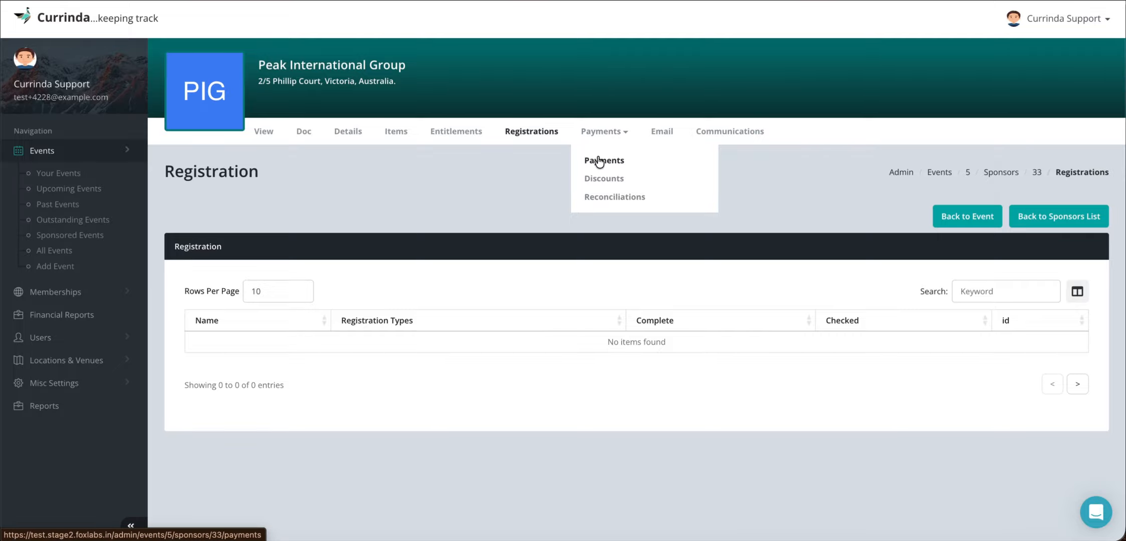
left_click(599, 160)
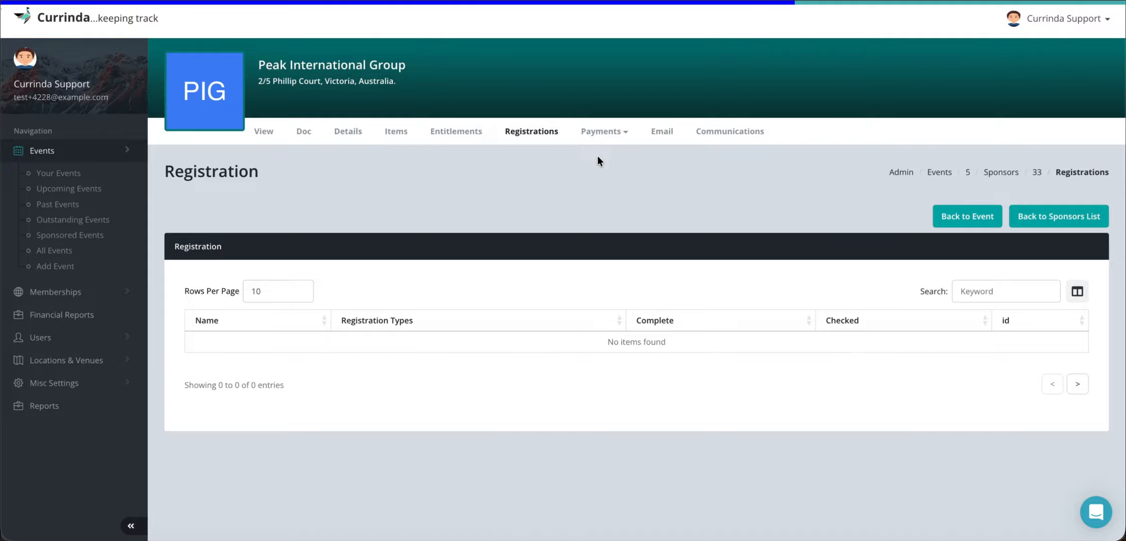
scroll(695, 309, "down", 2)
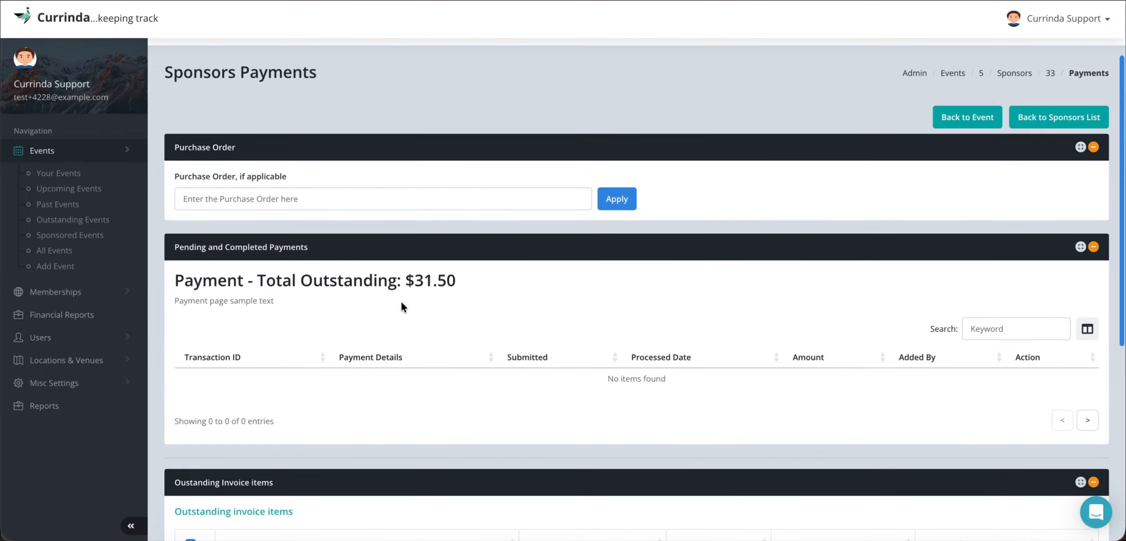
scroll(484, 314, "down", 5)
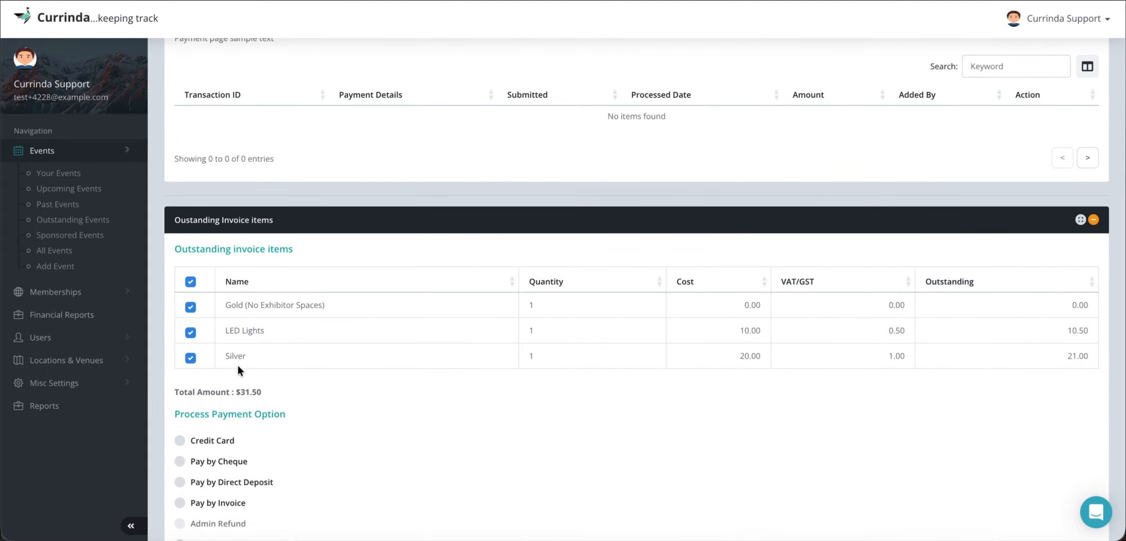
- Examine the cost, GST and outstanding amounts of the Gold (No Exhibitor Spaces), LED Lights and Silver invoice items
left_click_drag(227, 304, 332, 302)
left_click(333, 302)
left_click_drag(734, 304, 809, 301)
left_click(875, 298)
left_click(1101, 303)
left_click_drag(741, 331, 747, 332)
double_click(227, 356)
double_click(751, 355)
left_click(565, 384)
- Process payment of all outstanding invoice items with Pay by Direct Deposit and review the payments page
scroll(565, 383, "down", 3)
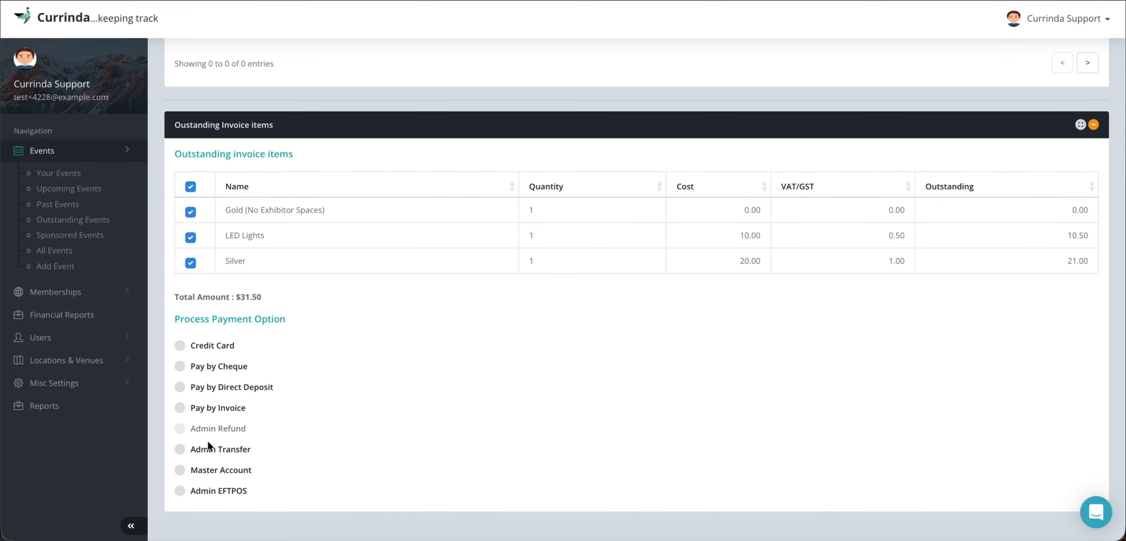
left_click(200, 384)
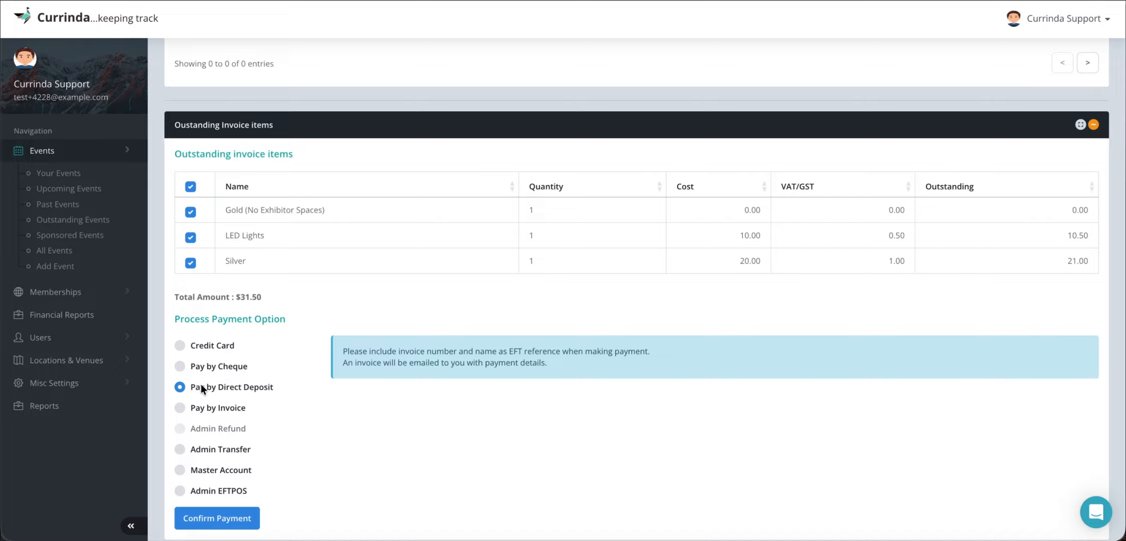
left_click(220, 519)
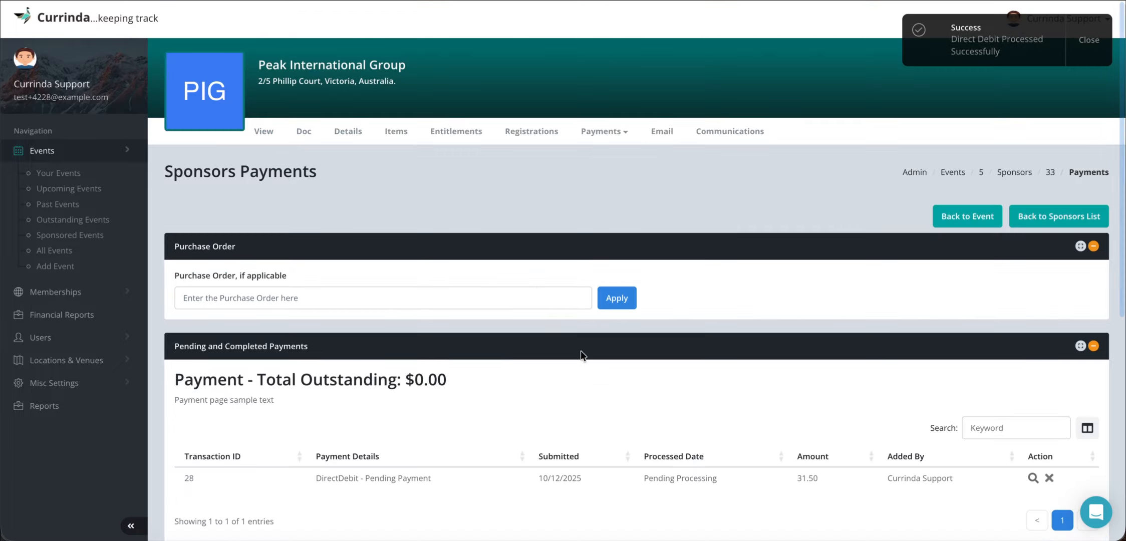
scroll(591, 371, "down", 8)
scroll(504, 302, "up", 7)
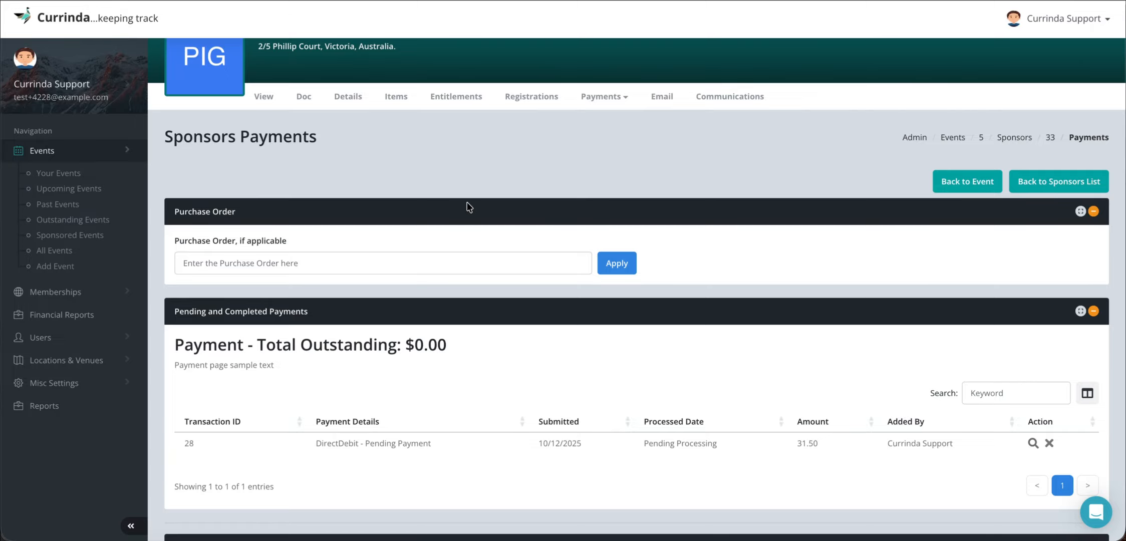
- Start a new individual discount for Peak International Group with Discount as its account
left_click(604, 96)
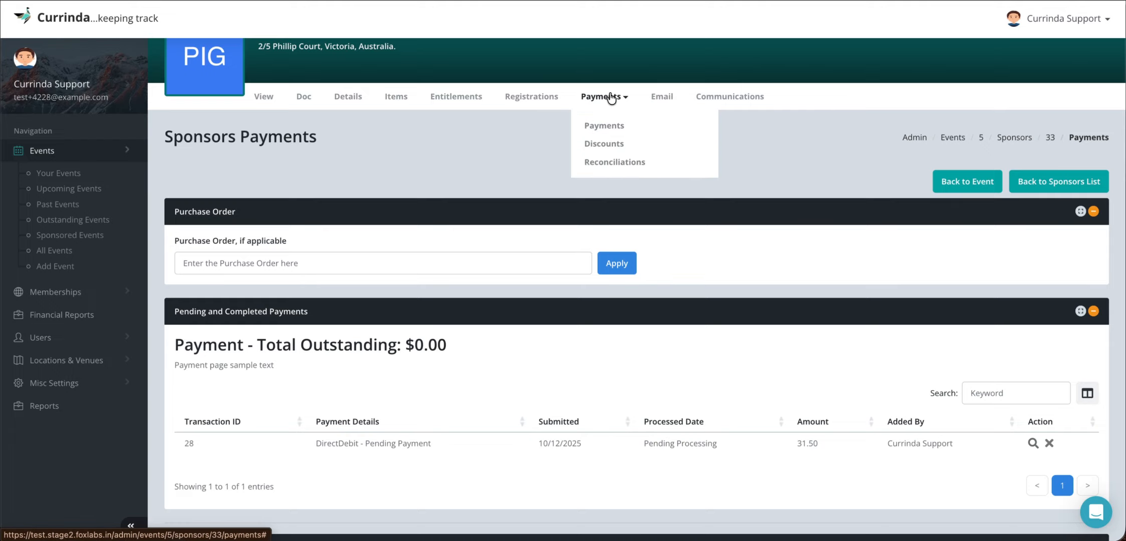
left_click(604, 144)
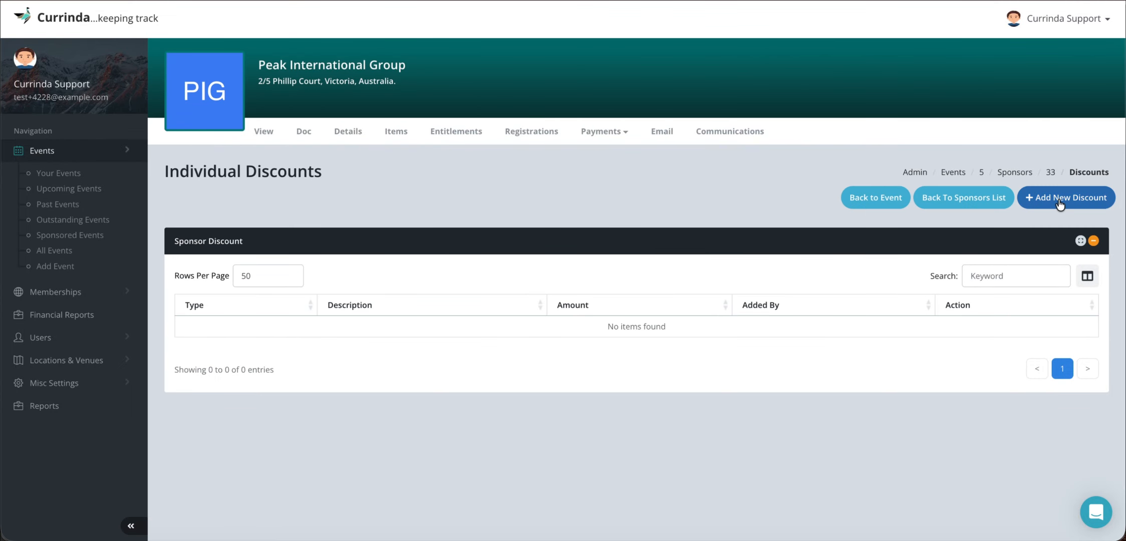
left_click(1064, 197)
left_click(511, 171)
left_click(468, 198)
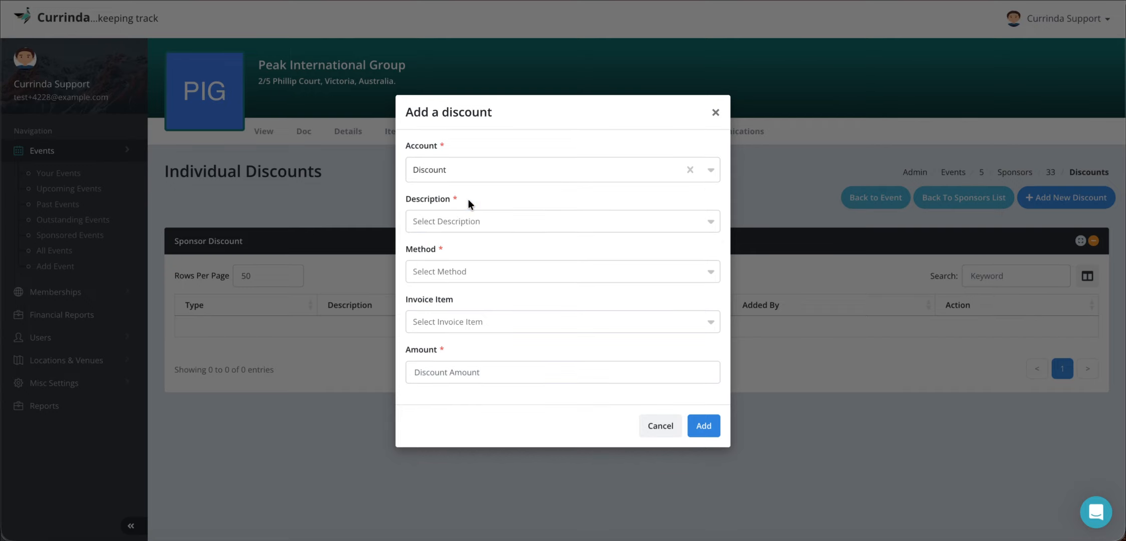
- Create a new description for the individual discount, entering "Discount" as its text
left_click(467, 220)
left_click(450, 250)
left_click(470, 146)
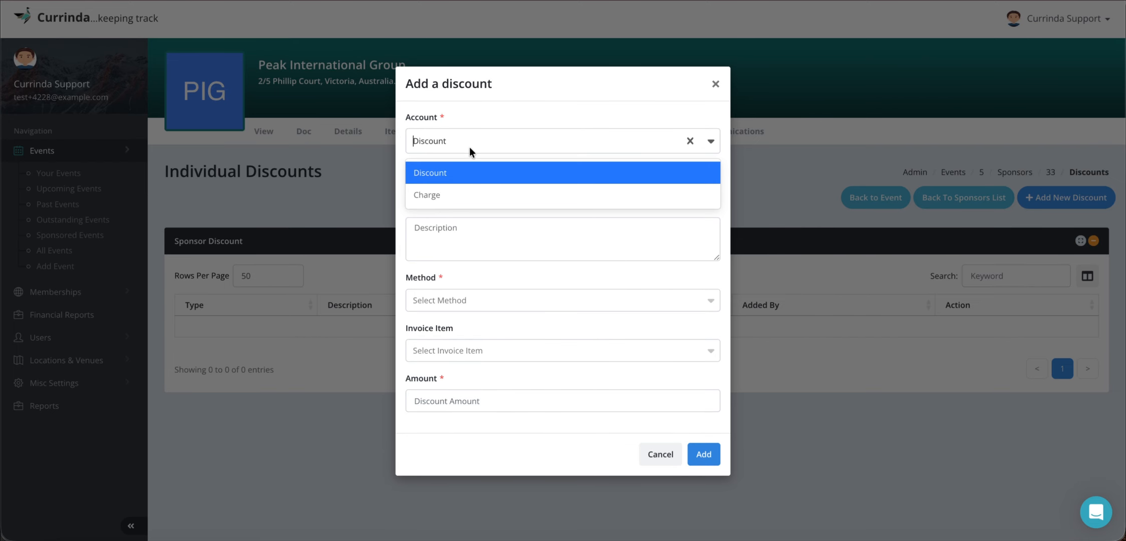
left_click(453, 220)
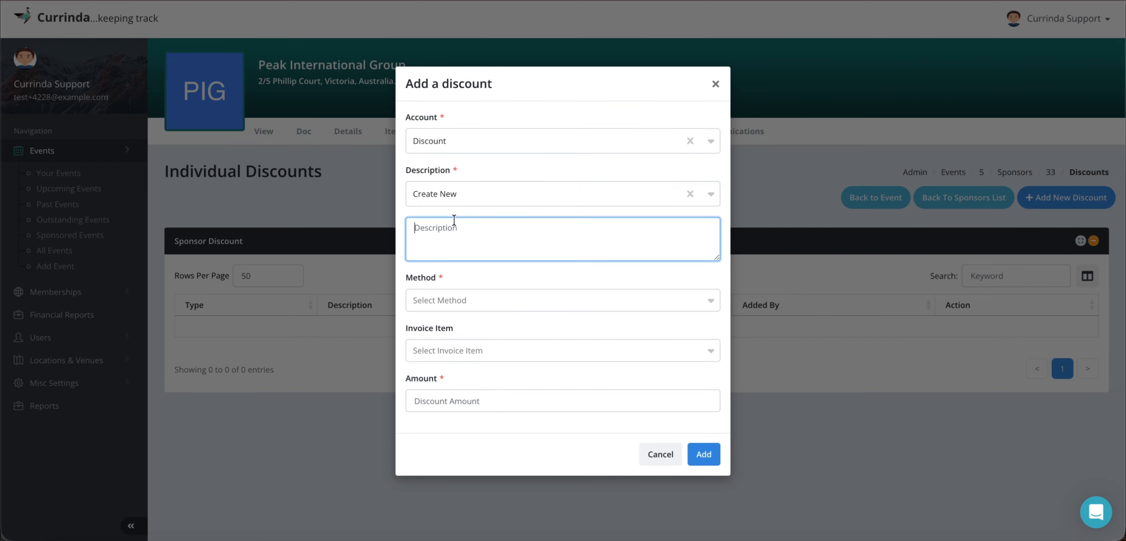
type("Discount")
- Set the discount's method to Arbitrary, invoice item to Silver and amount to 50, and add the discount
left_click(438, 302)
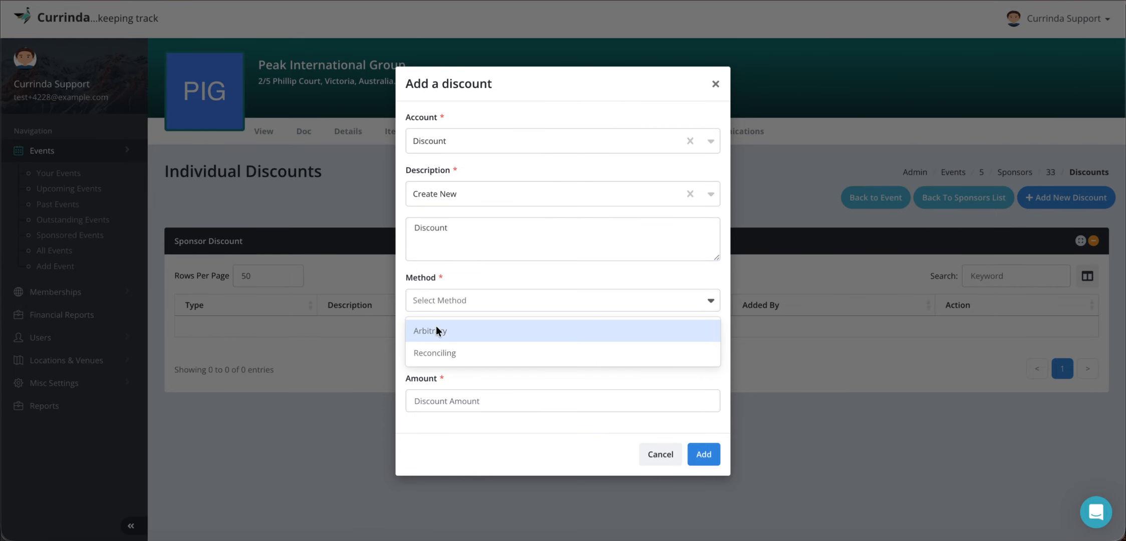
left_click(435, 328)
left_click(445, 352)
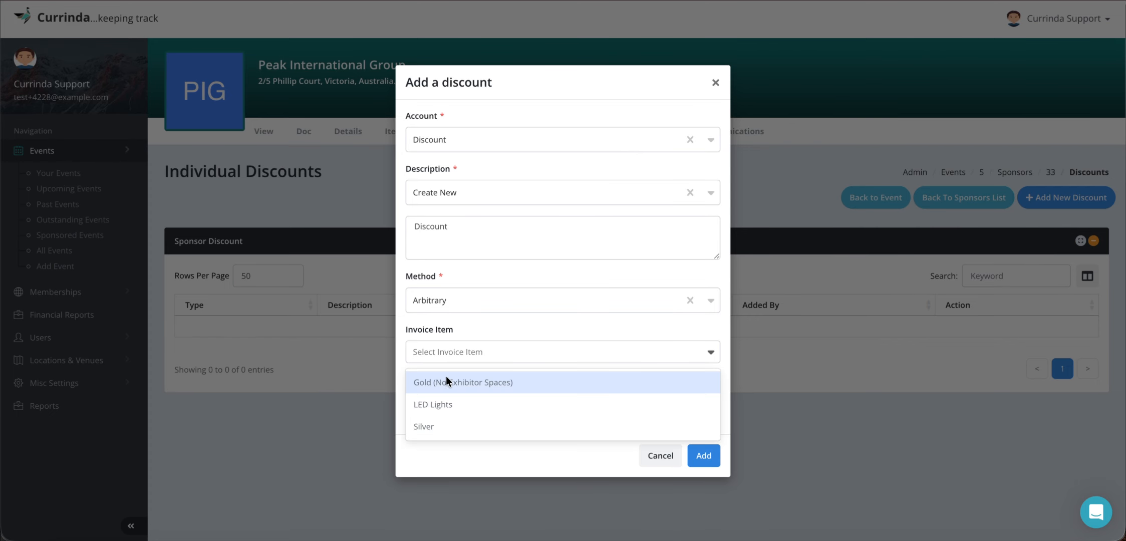
left_click(442, 425)
left_click(470, 404)
type("50")
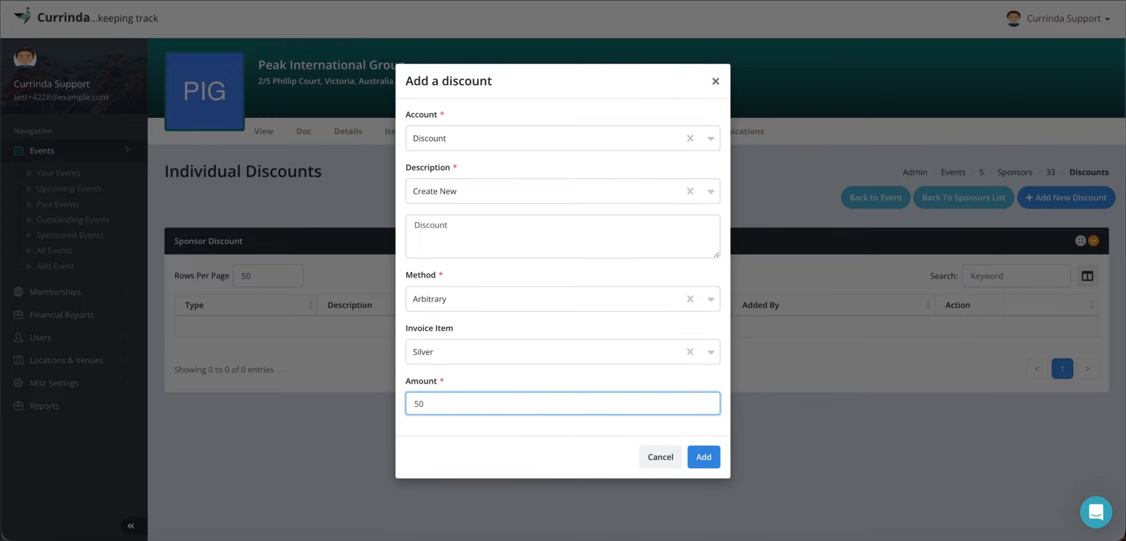
left_click(704, 456)
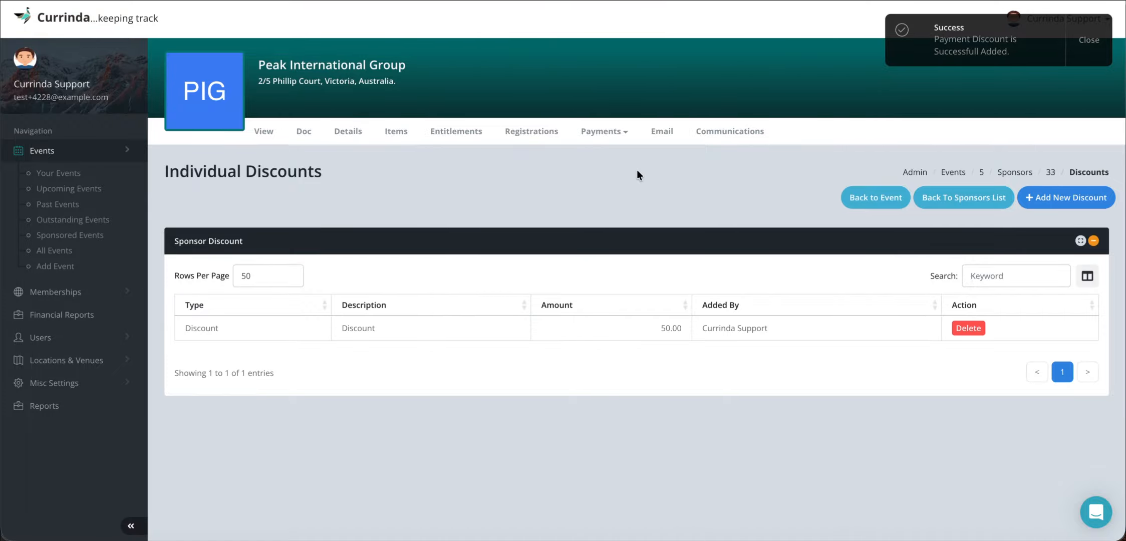
- Open the sponsor's payments and choose Admin Refund as the payment option for the outstanding discount item
left_click(604, 131)
left_click(610, 157)
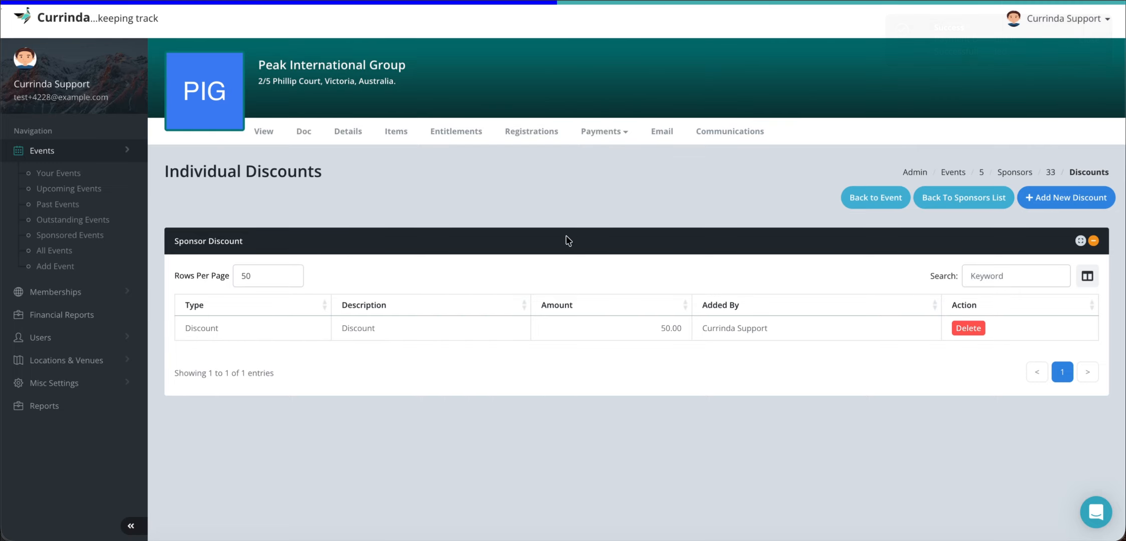
scroll(526, 302, "down", 3)
scroll(436, 277, "down", 5)
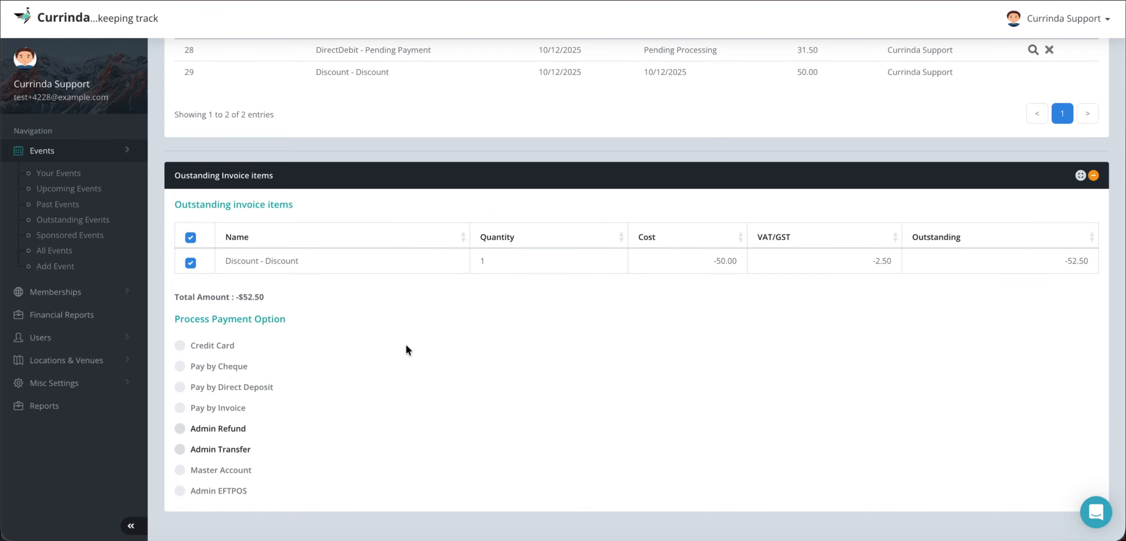
left_click(179, 429)
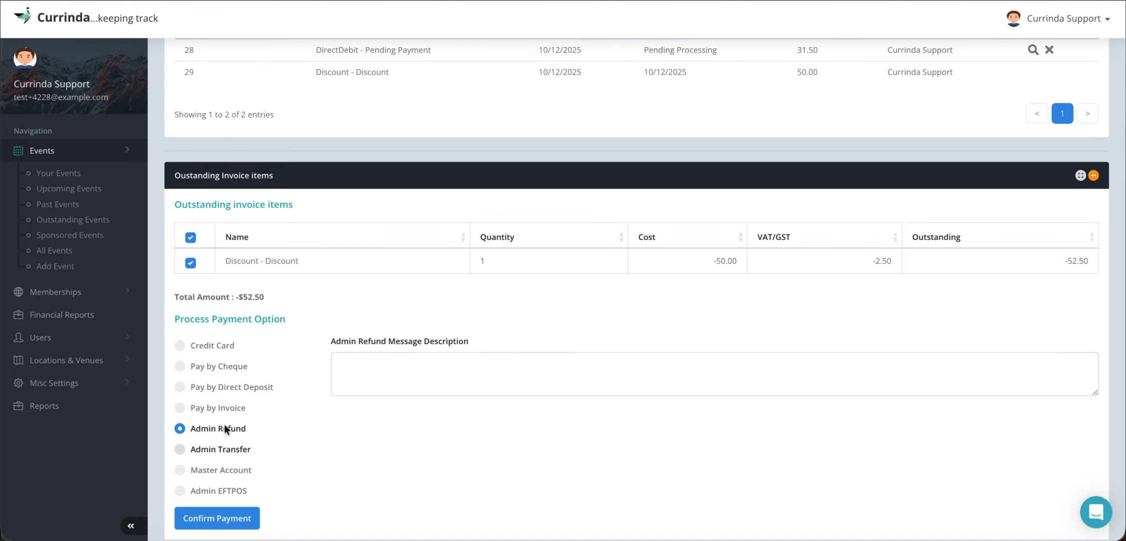
- Enter the refund message "Giving them a major discount" and confirm the payment
left_click(423, 359)
type("Giving them")
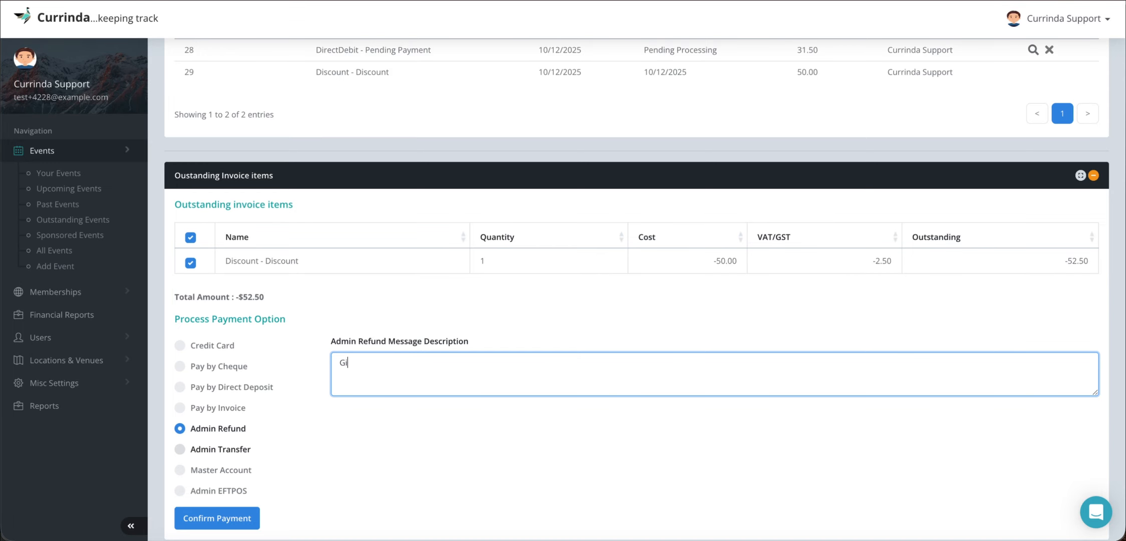
type(" a majot")
key("BackSpace")
key("BackSpace")
type("r discount")
left_click(221, 489)
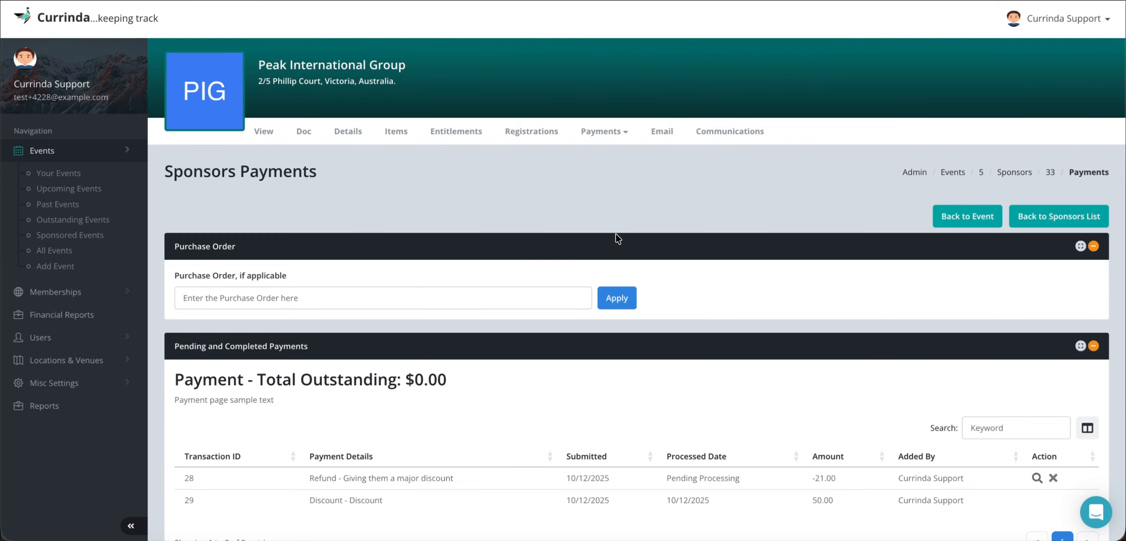
- Open the sponsor's reconciliations and examine the payments, discounts and cost entries in the financial record
left_click(601, 133)
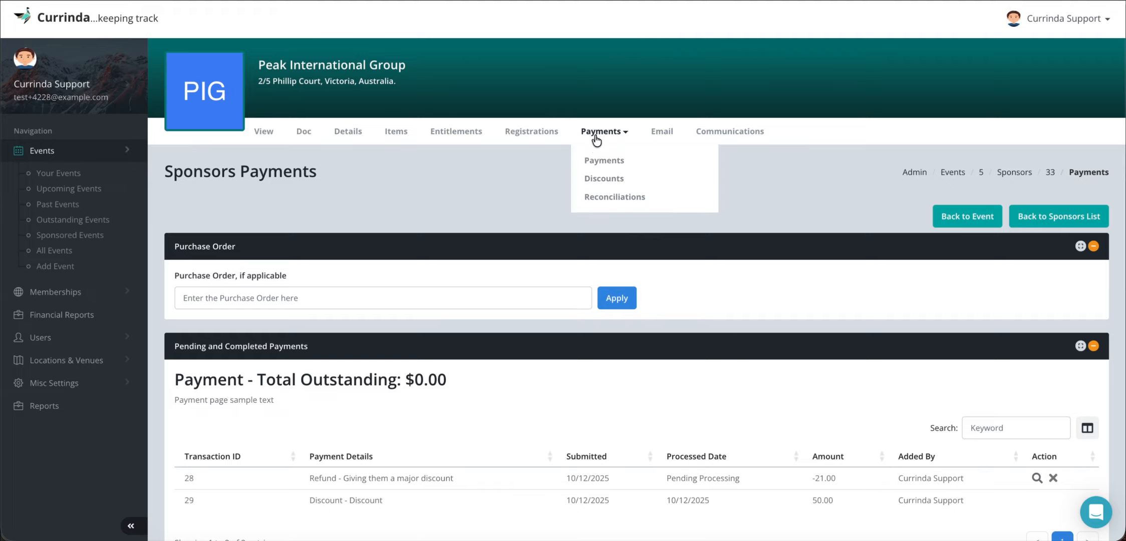
left_click(601, 196)
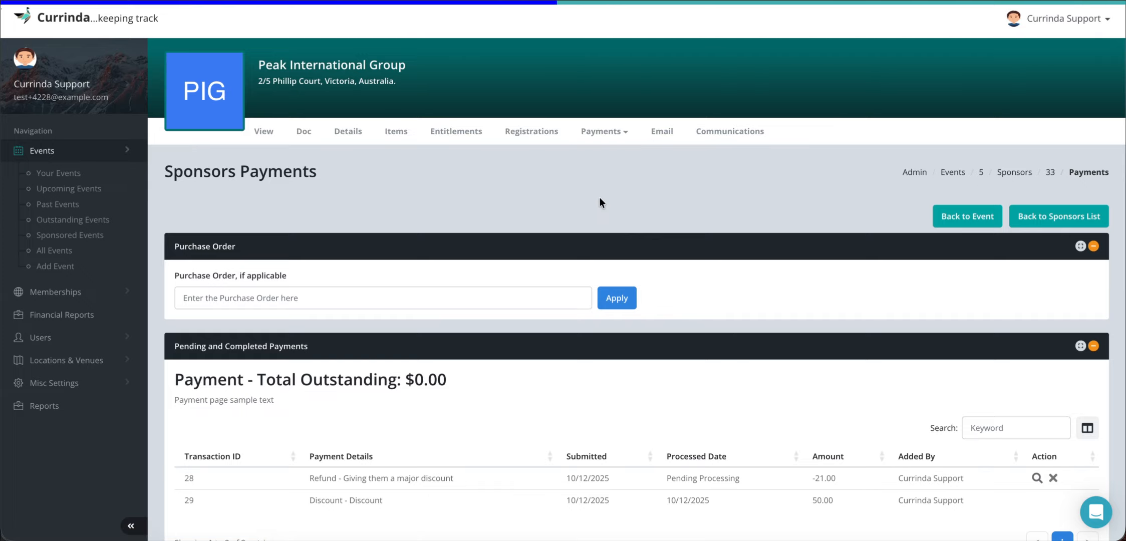
scroll(599, 197, "down", 2)
scroll(599, 197, "down", 1)
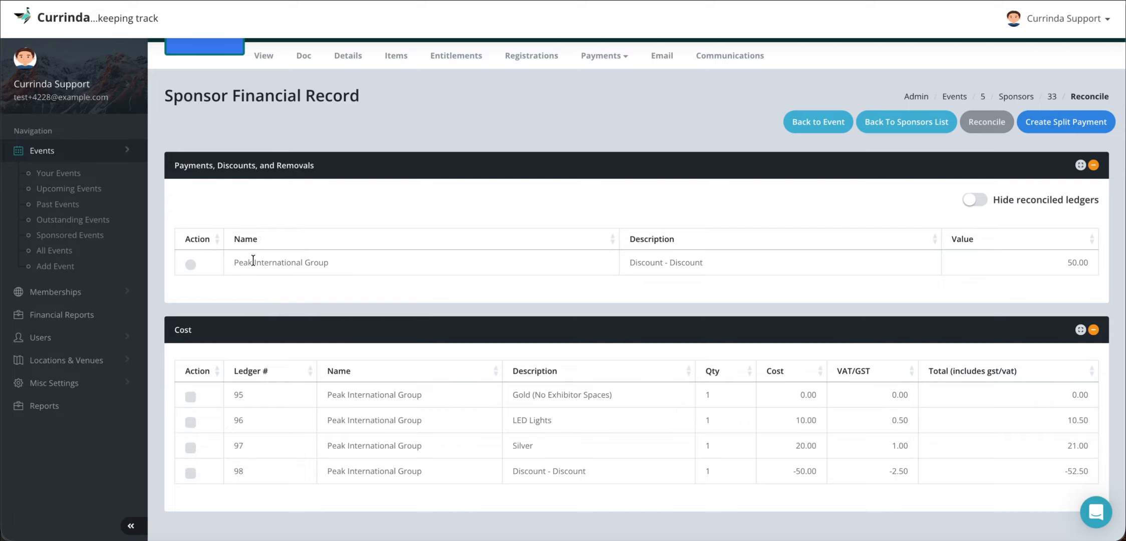
left_click_drag(231, 261, 339, 264)
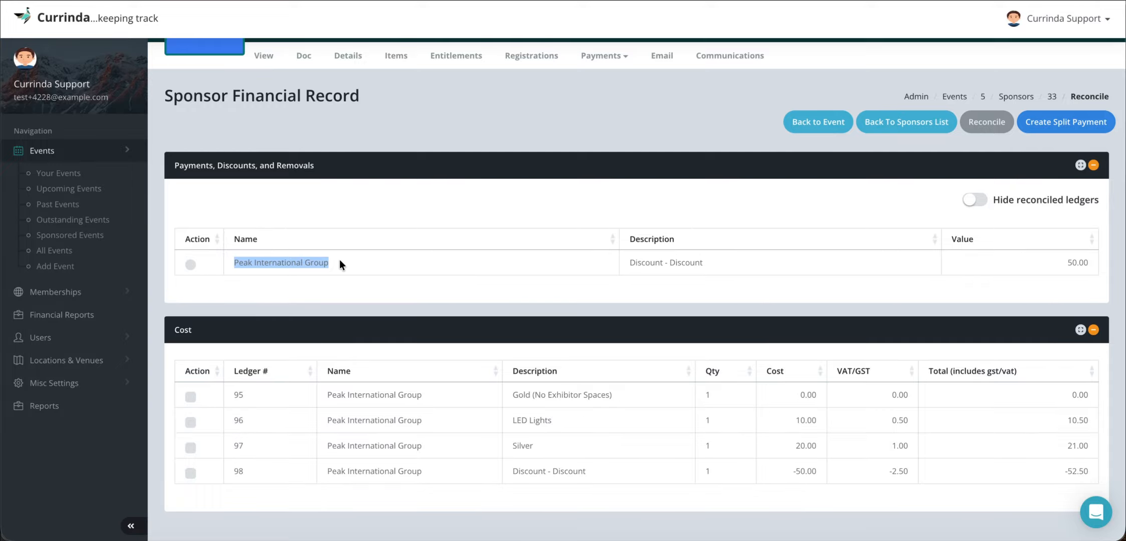
left_click(339, 261)
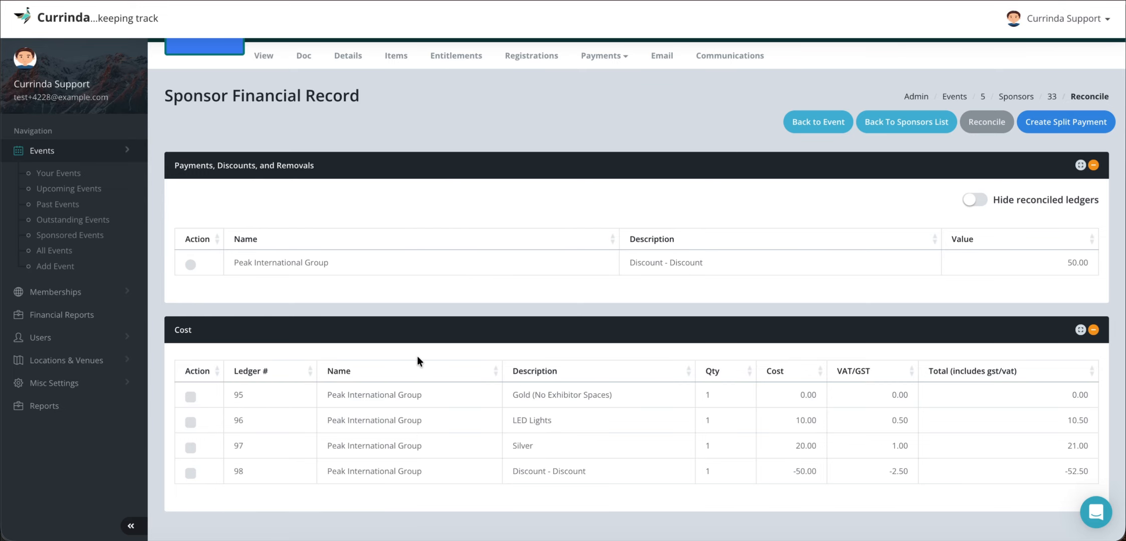
- Open the email form for Peak International Group and check its recipient field
scroll(417, 357, "up", 3)
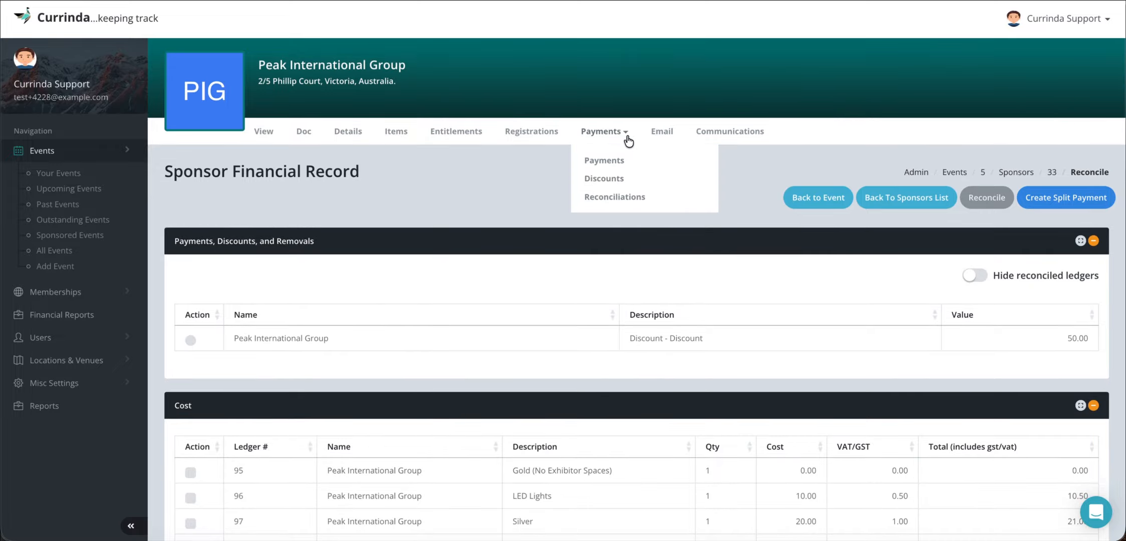
left_click(661, 132)
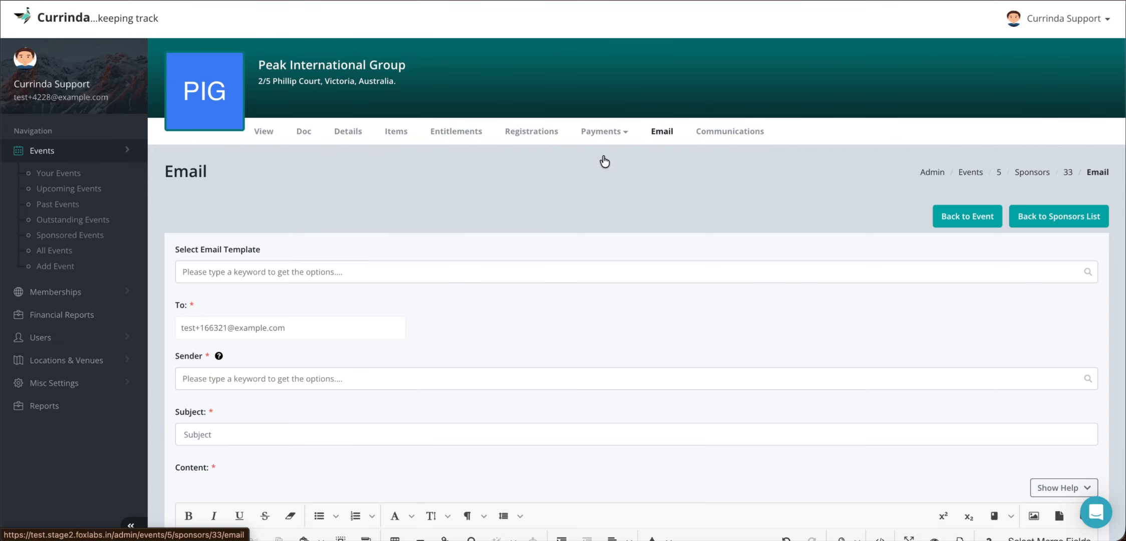
scroll(498, 225, "down", 3)
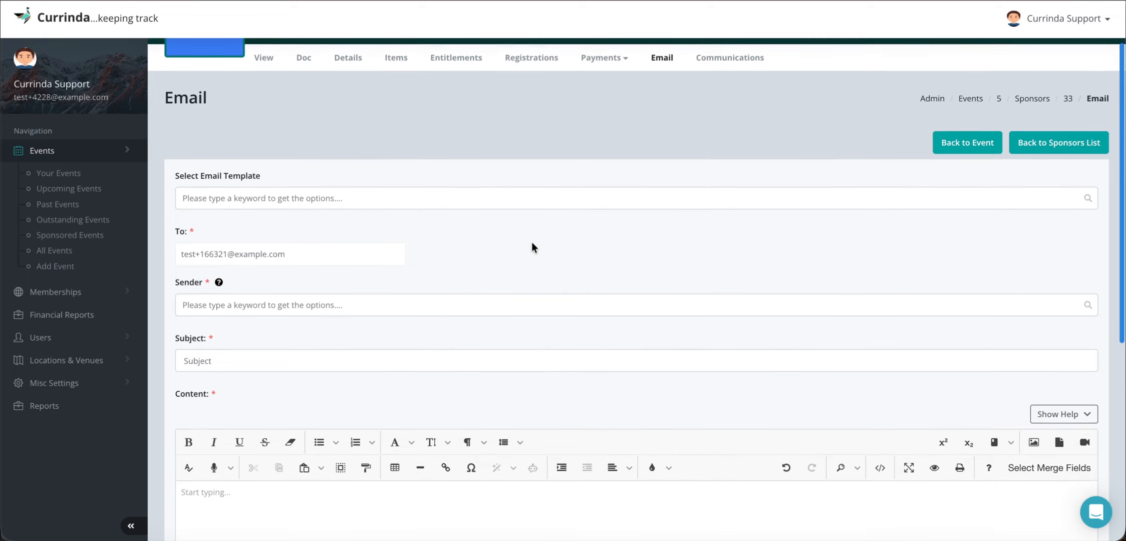
left_click_drag(186, 253, 296, 253)
left_click(297, 253)
left_click(334, 196)
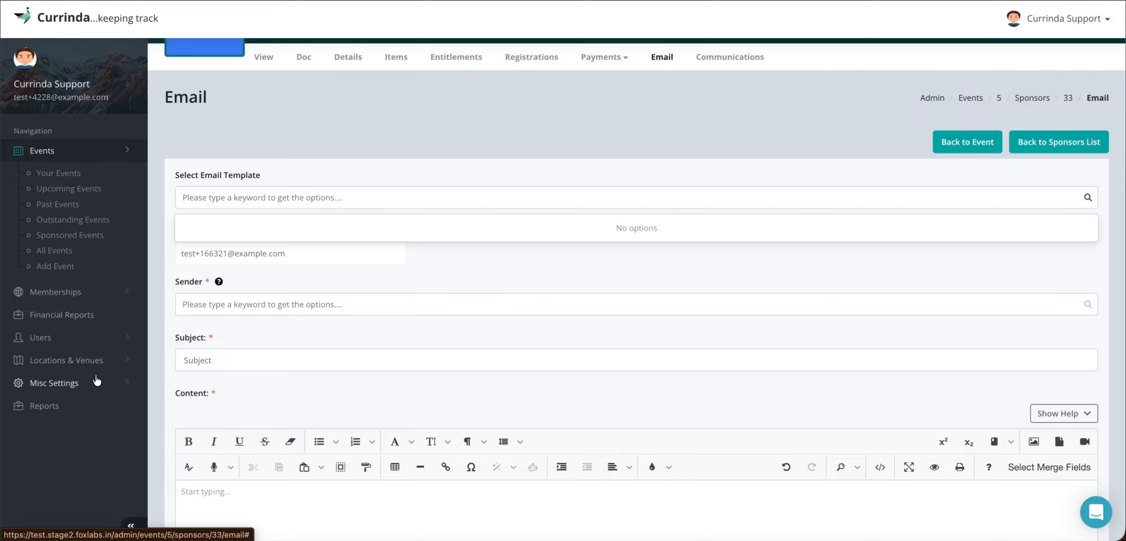
left_click(294, 197)
type("a")
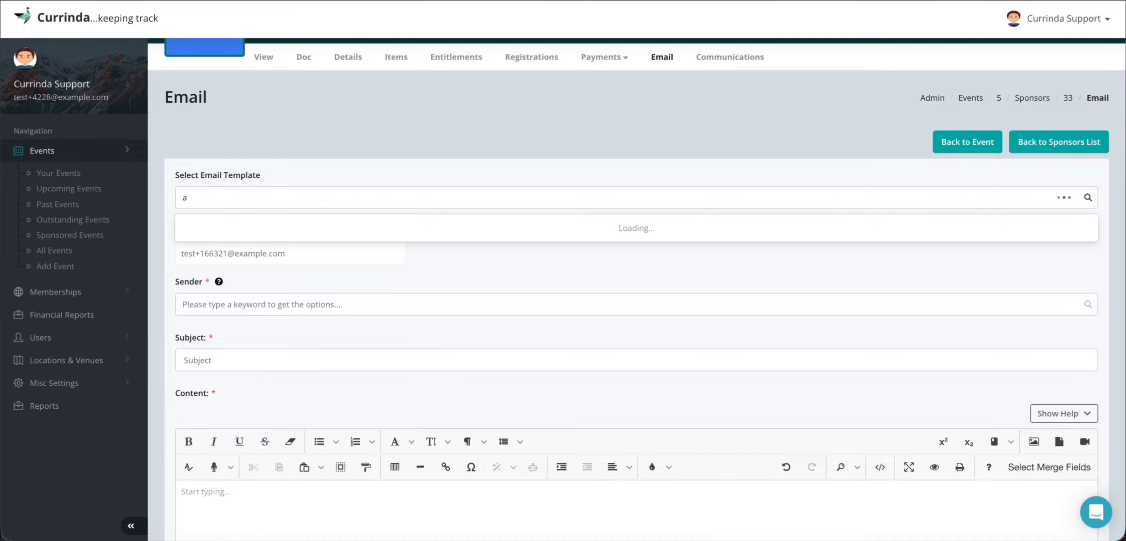
key("BackSpace")
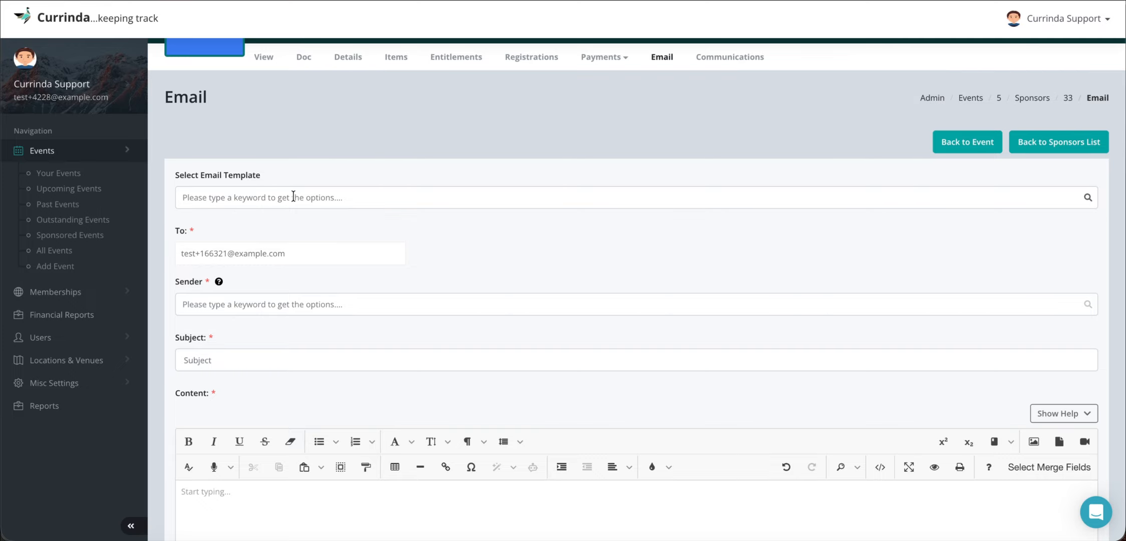
- Search for the Currinda Support account by its e-mail address and select it as the email's sender
scroll(427, 236, "down", 2)
left_click(313, 233)
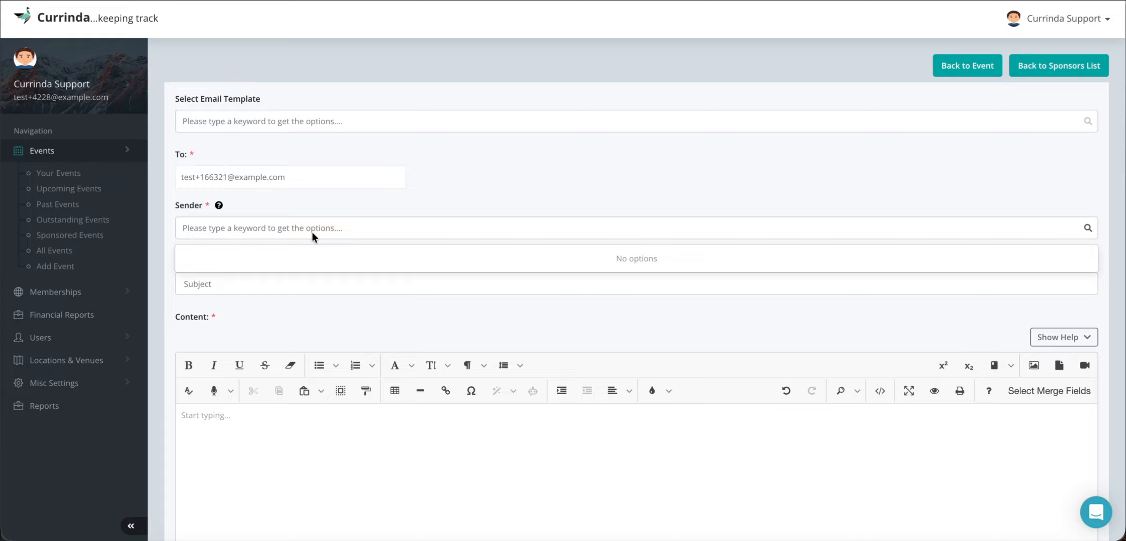
type("test")
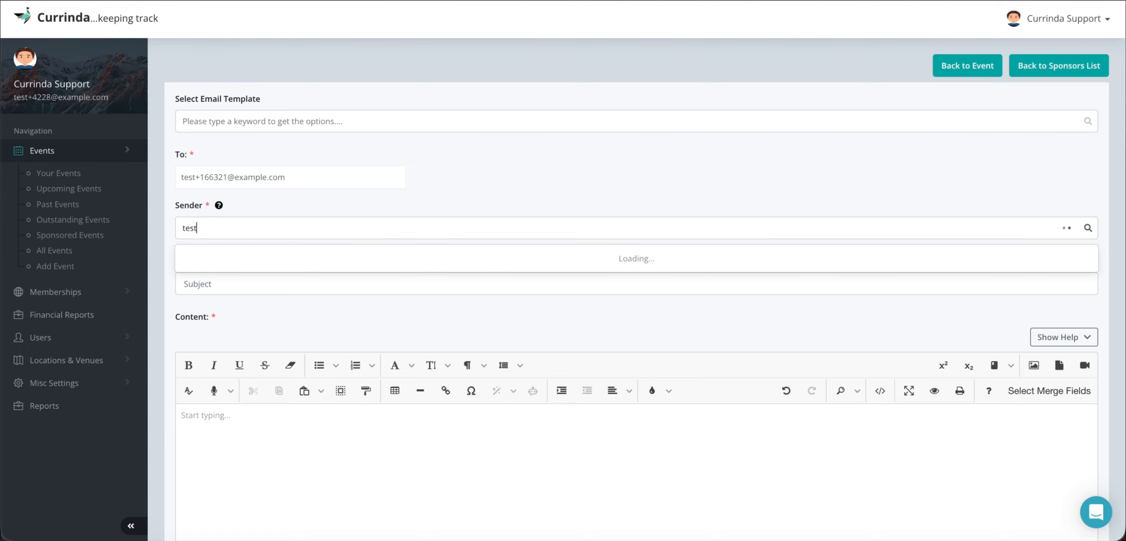
type("+4228")
left_click(271, 259)
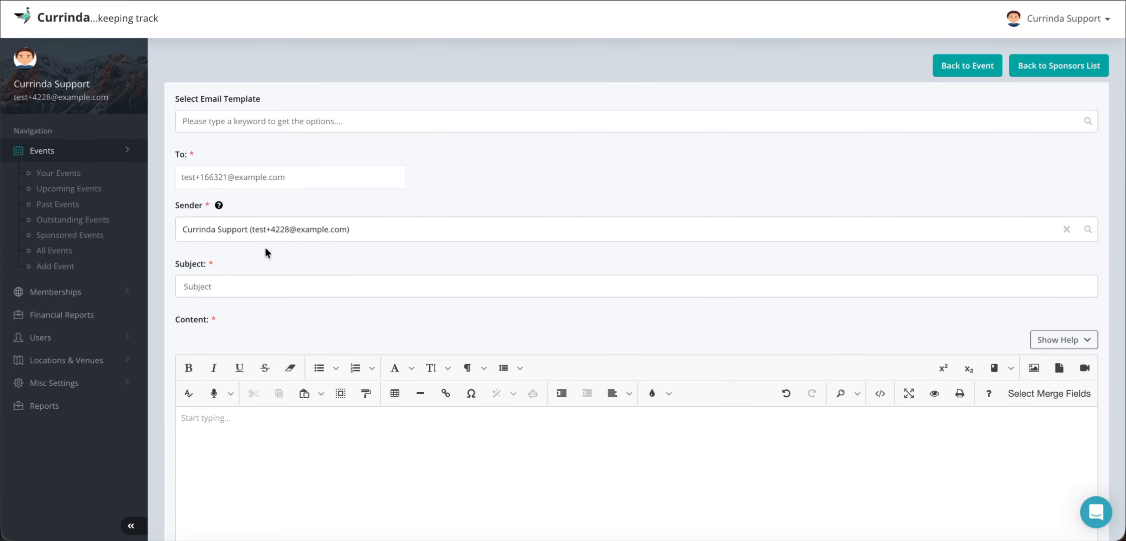
- Set the email's subject to "Sponsorship completed"
left_click(241, 290)
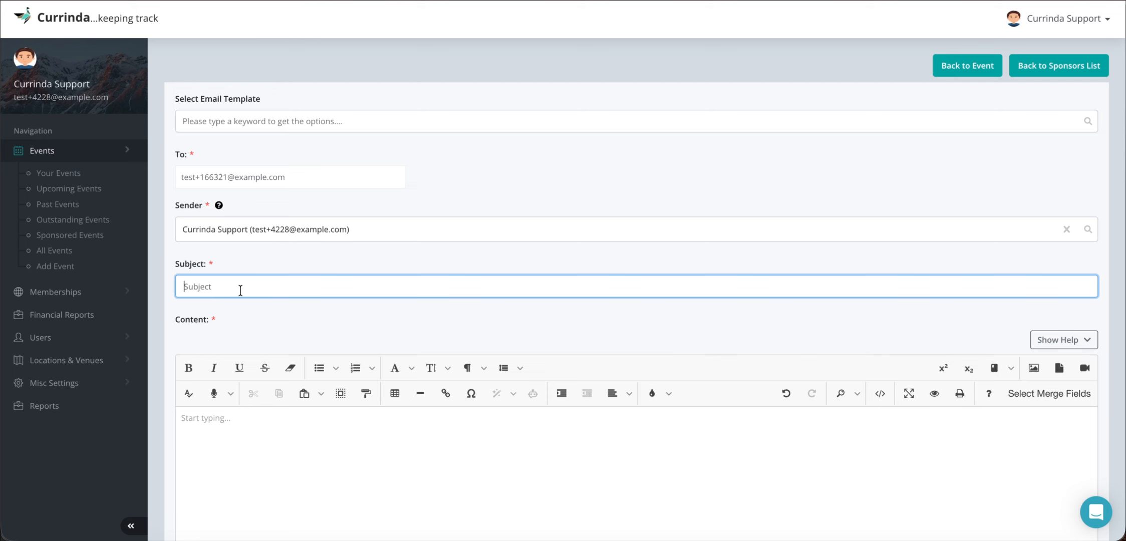
type("Sponsorship completed")
- Start the email content with the greeting "Dear Company," followed by a blank line
left_click(235, 440)
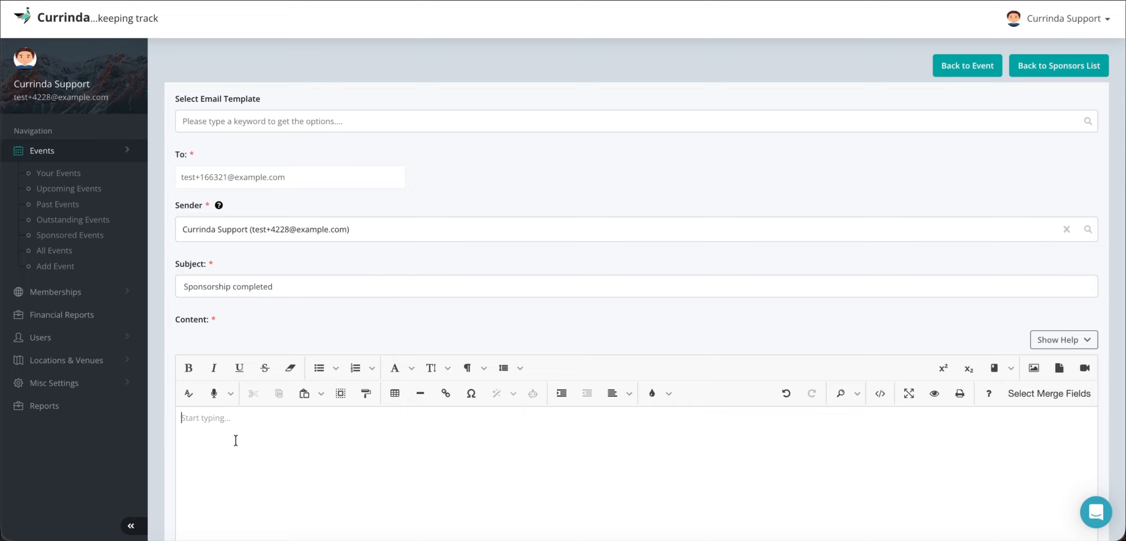
type("Dear ")
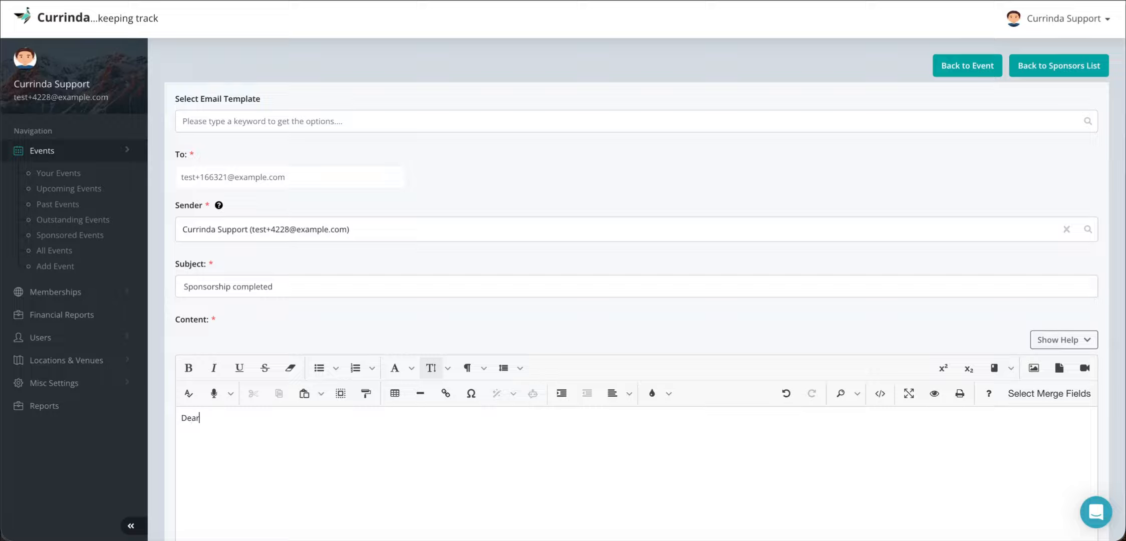
type("Company,")
key("Return")
key("Return")
- Write "Your sponsorship is complete." below the greeting, followed by a blank line
scroll(636, 230, "down", 1)
type("Your")
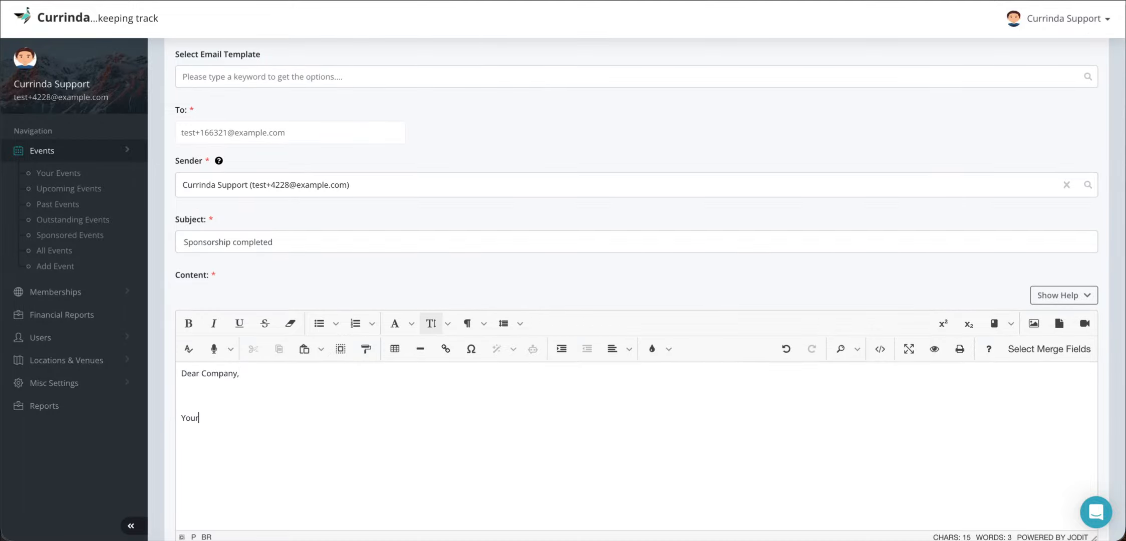
type(" sponsorship is")
type(" compl")
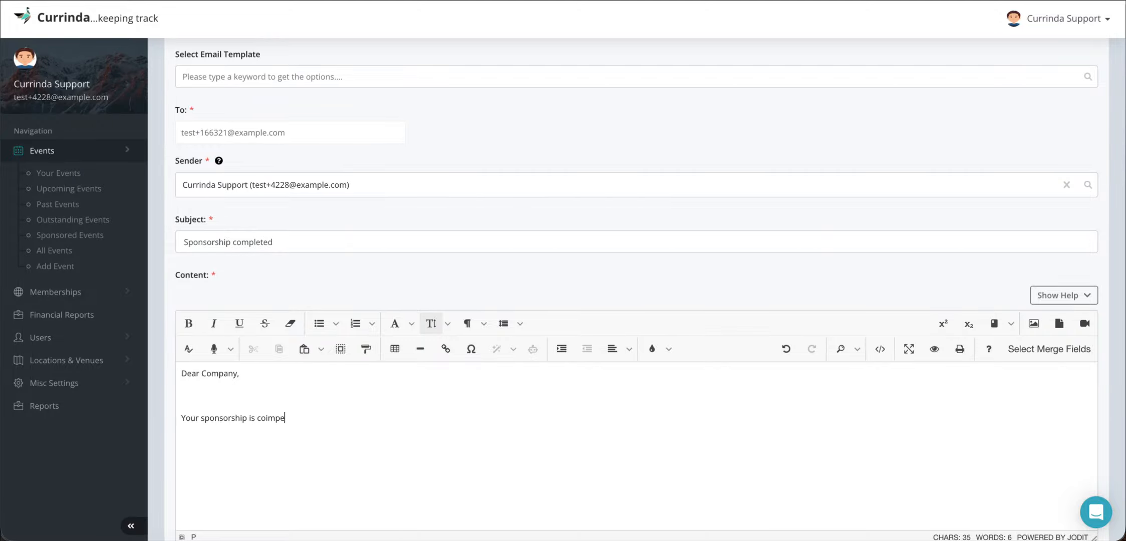
key("BackSpace")
key("BackSpace")
key("BackSpace")
type("mplete.")
scroll(273, 451, "down", 2)
key("Return")
key("Return")
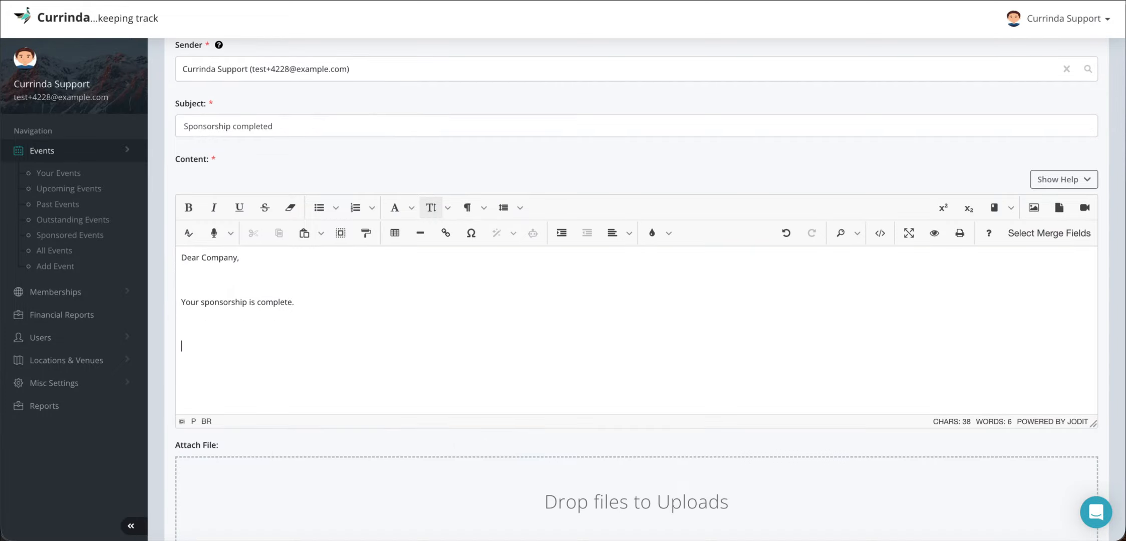
- Close the email content with "Thanks," and "Admin" on separate lines
type("Thanks,")
key("Return")
type("Admin")
- Attach the invoice and the sponsorship letter, enable BCC to the sender, and review the completed email form
scroll(349, 439, "down", 2)
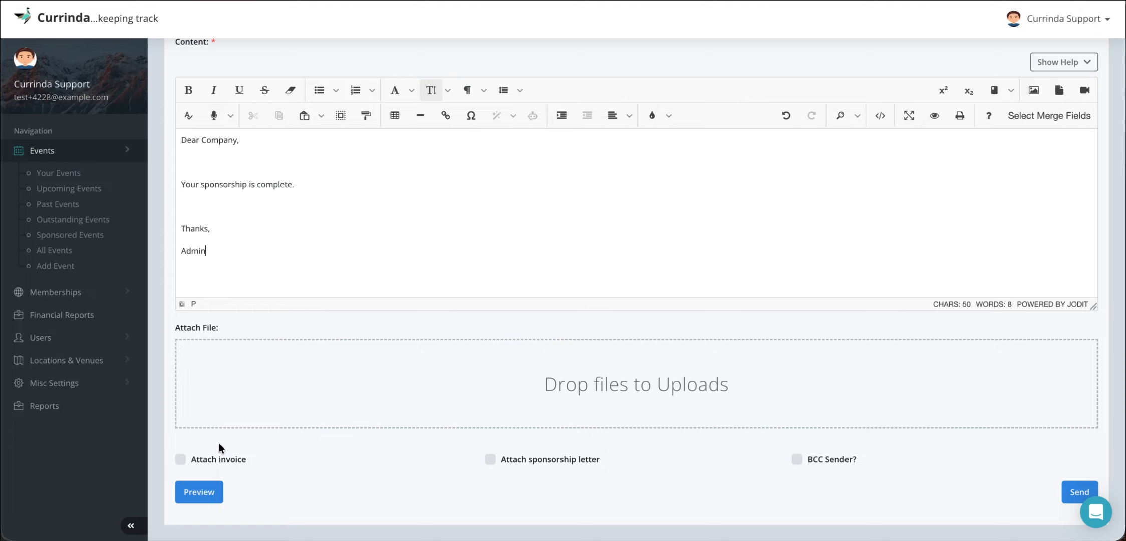
left_click(180, 457)
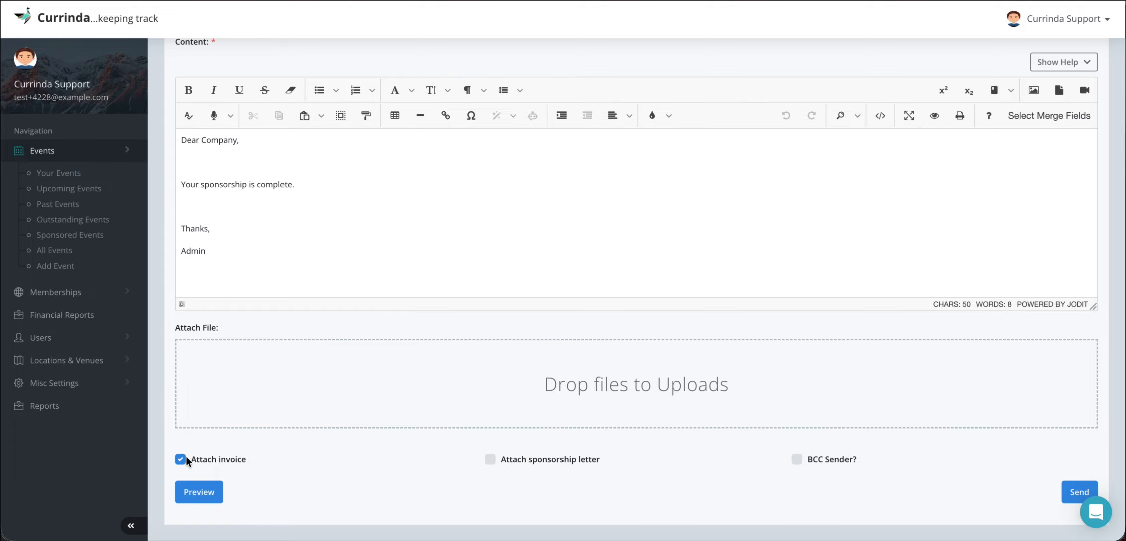
left_click(524, 457)
left_click(834, 457)
scroll(702, 366, "up", 7)
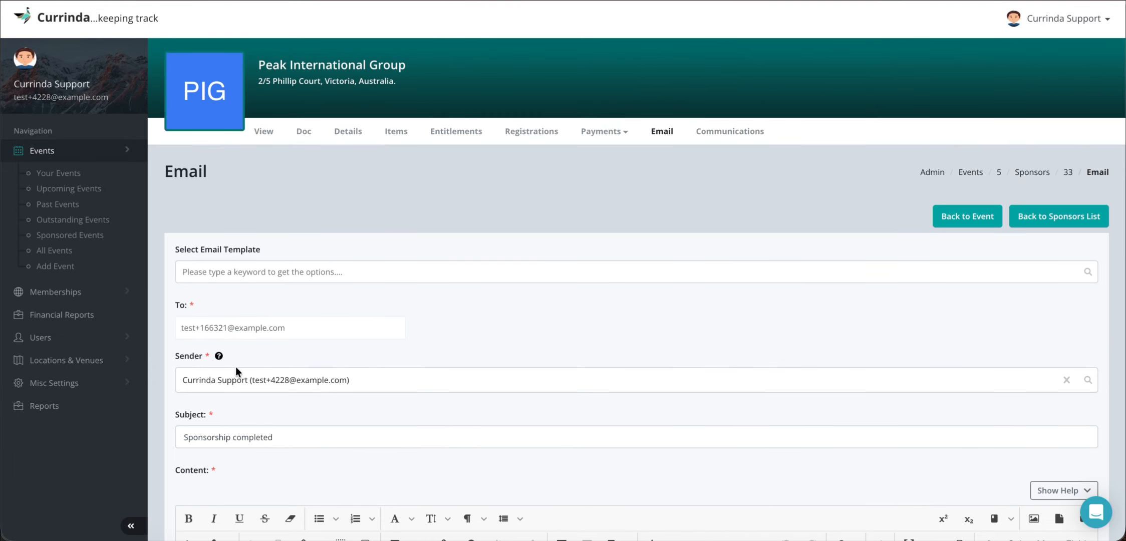
scroll(409, 394, "down", 8)
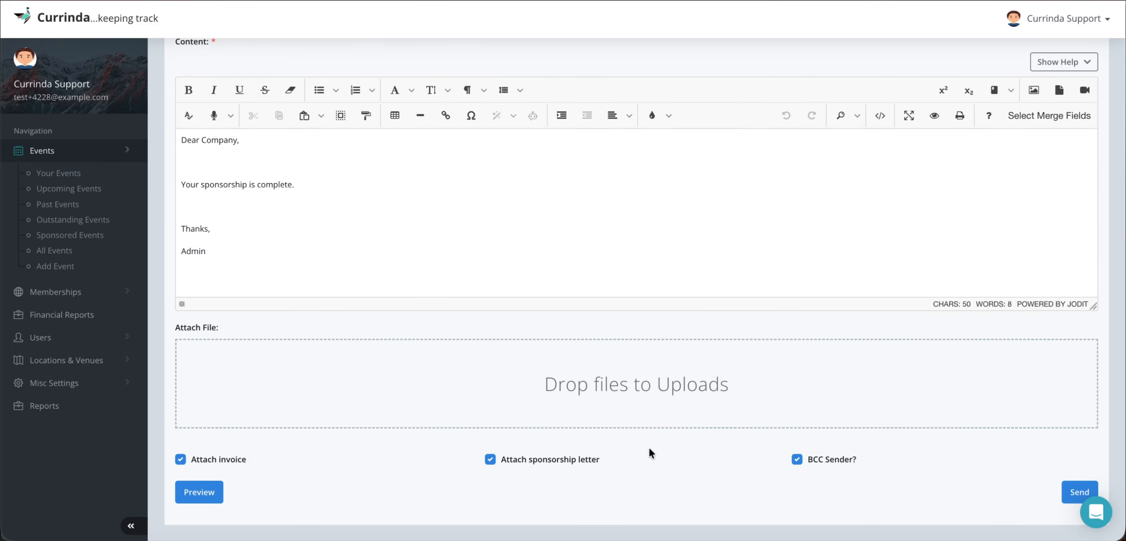
- Preview the sponsorship completion email, close the preview, and send the email to the sponsor
left_click(211, 492)
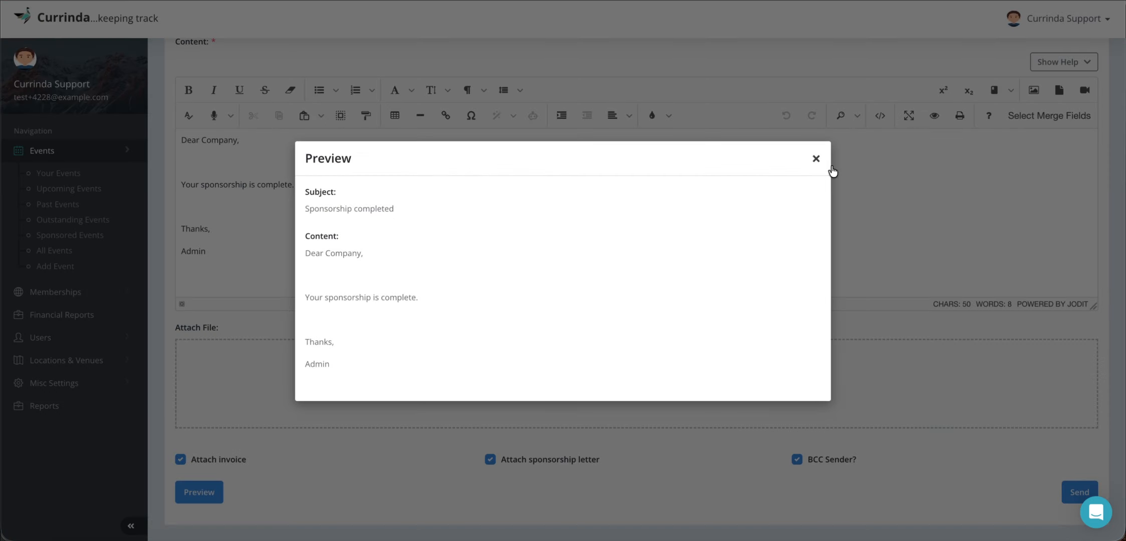
left_click(816, 158)
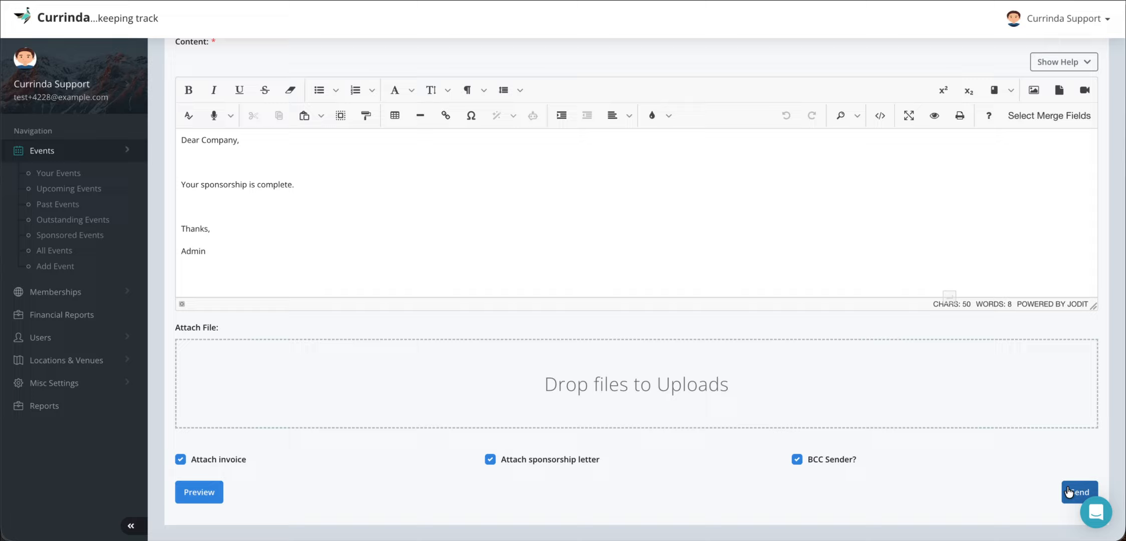
left_click(1068, 492)
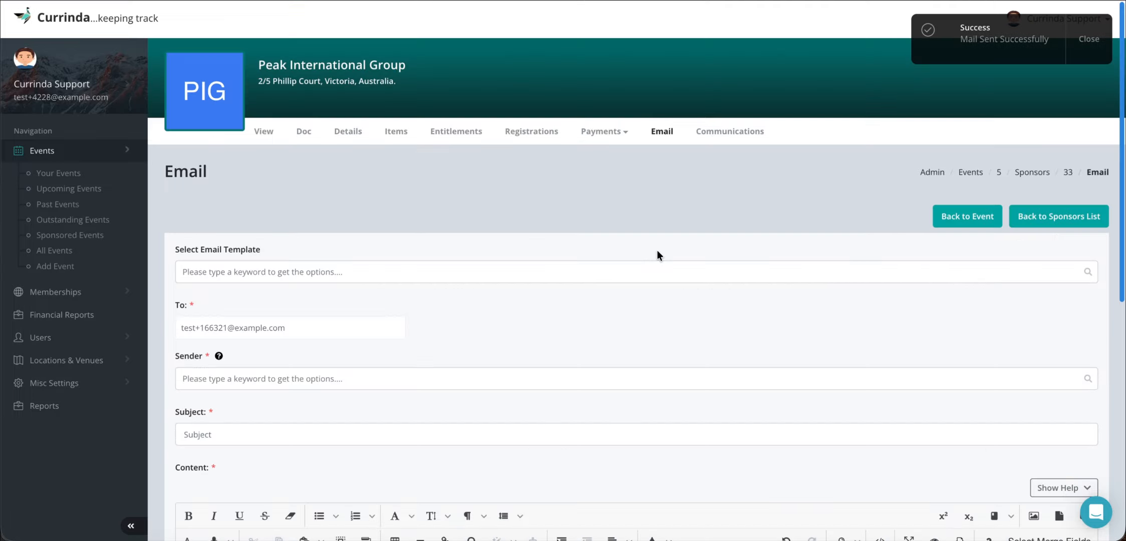
- Check the sponsor's communications log for the sent email's recipient, and preview the content of the "Sponsorship completed" message
left_click(723, 133)
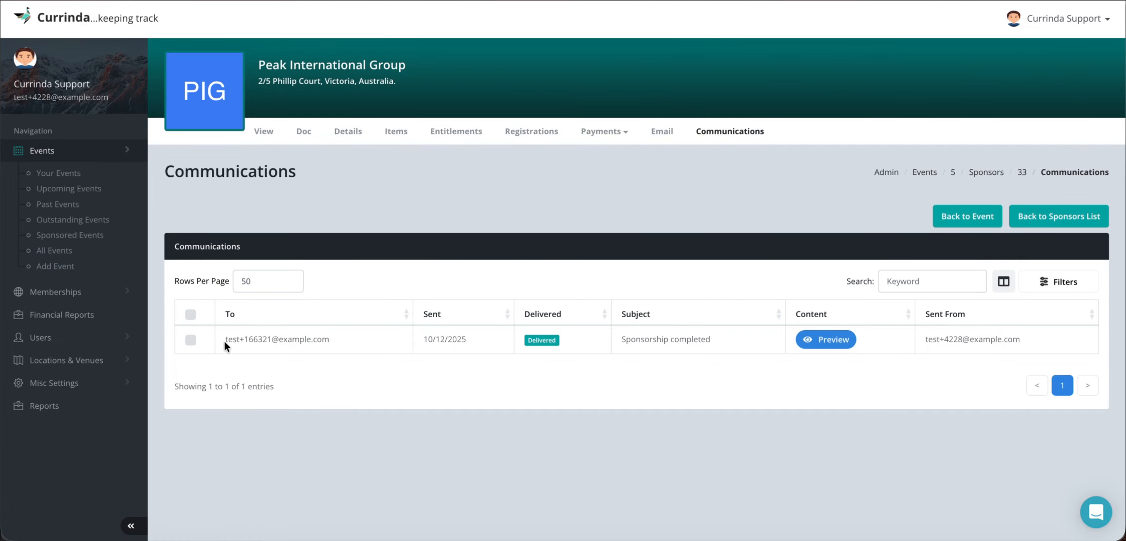
left_click_drag(225, 341, 350, 338)
left_click(351, 338)
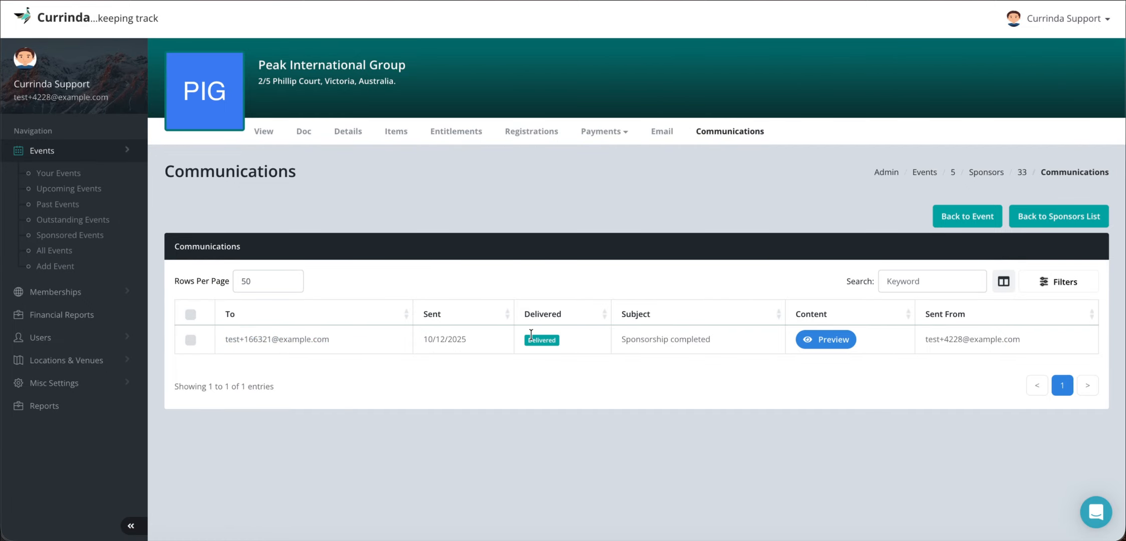
left_click(831, 342)
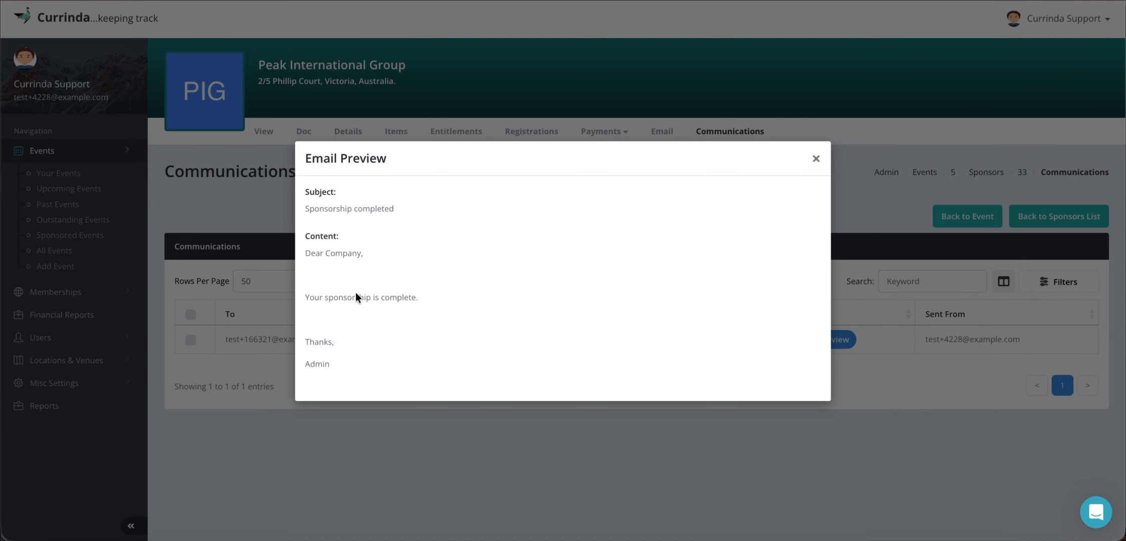
left_click(815, 158)
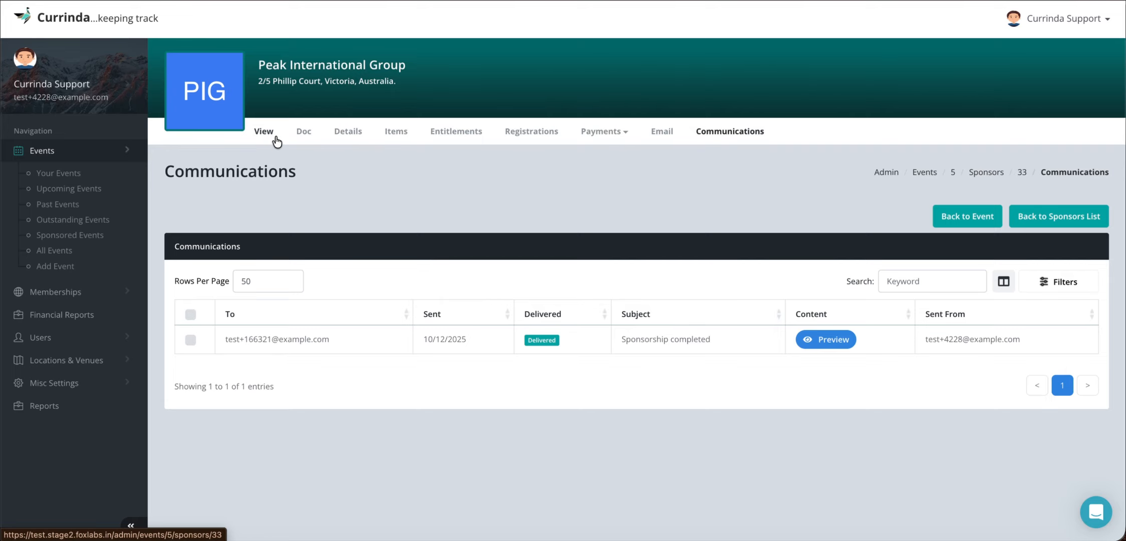
- Save the sponsor's registration actionables and details with the registration marked as Checked
left_click(266, 131)
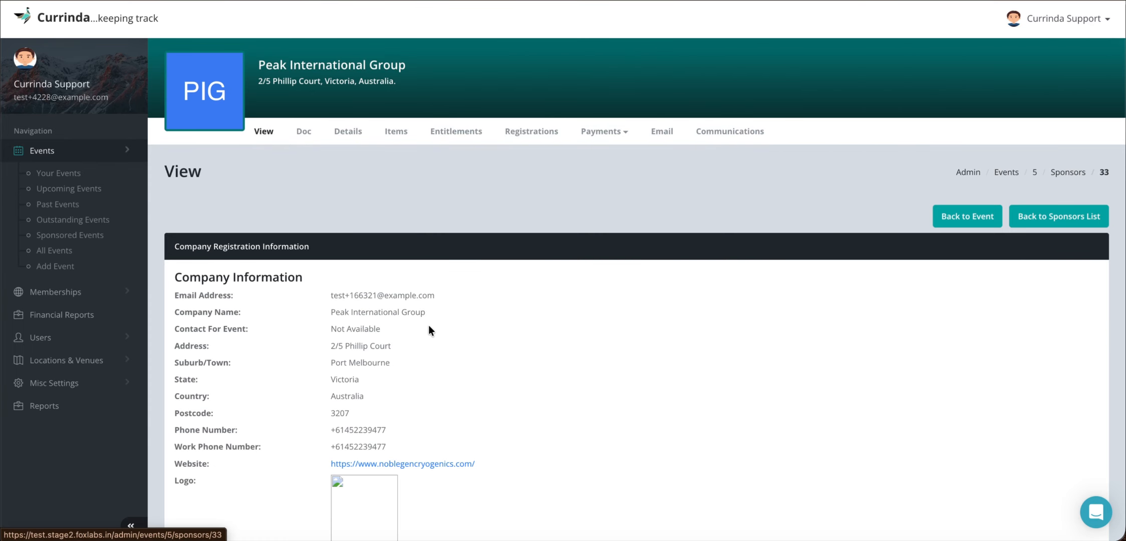
scroll(428, 328, "down", 8)
scroll(428, 325, "down", 2)
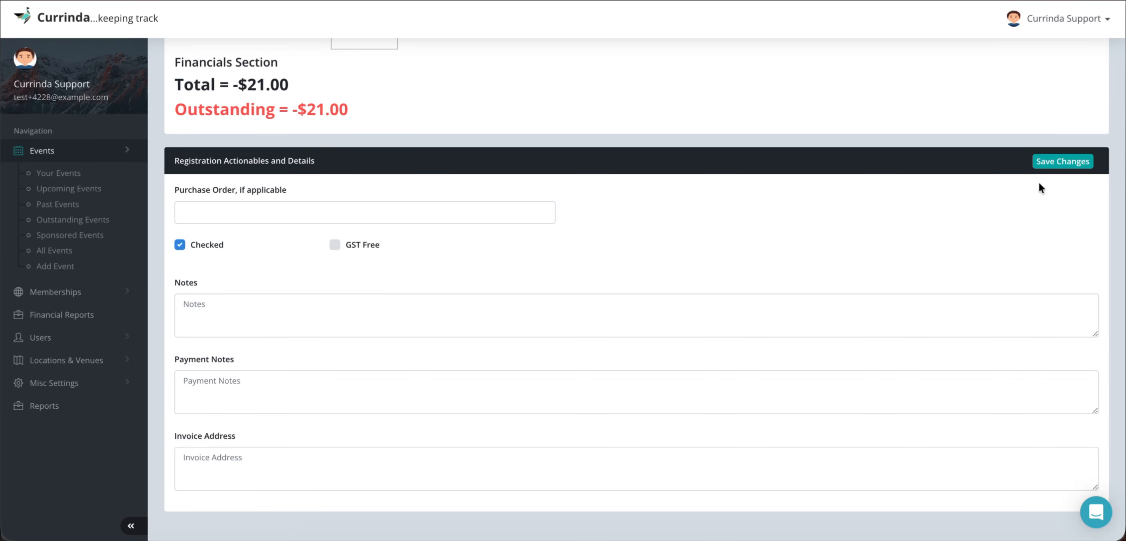
left_click(1061, 160)
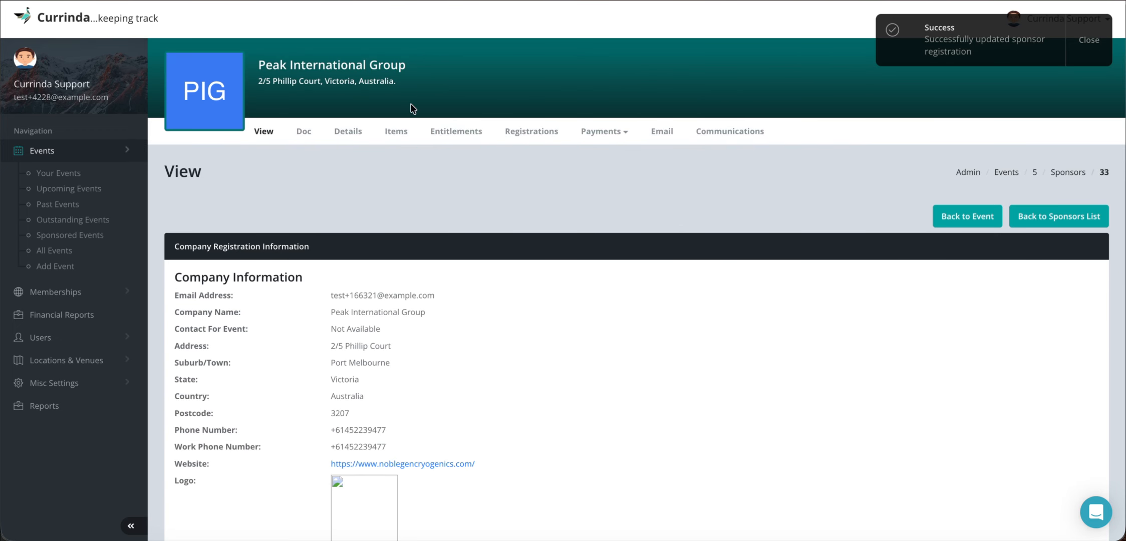
- Look through the event's unchecked, incomplete and outstanding sponsor lists
scroll(444, 230, "down", 15)
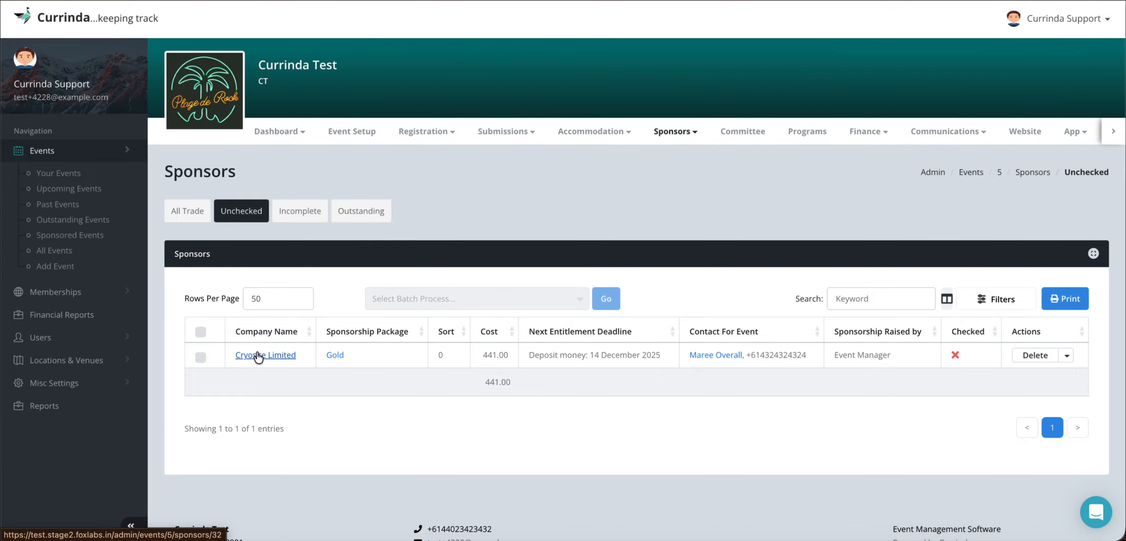
left_click(297, 211)
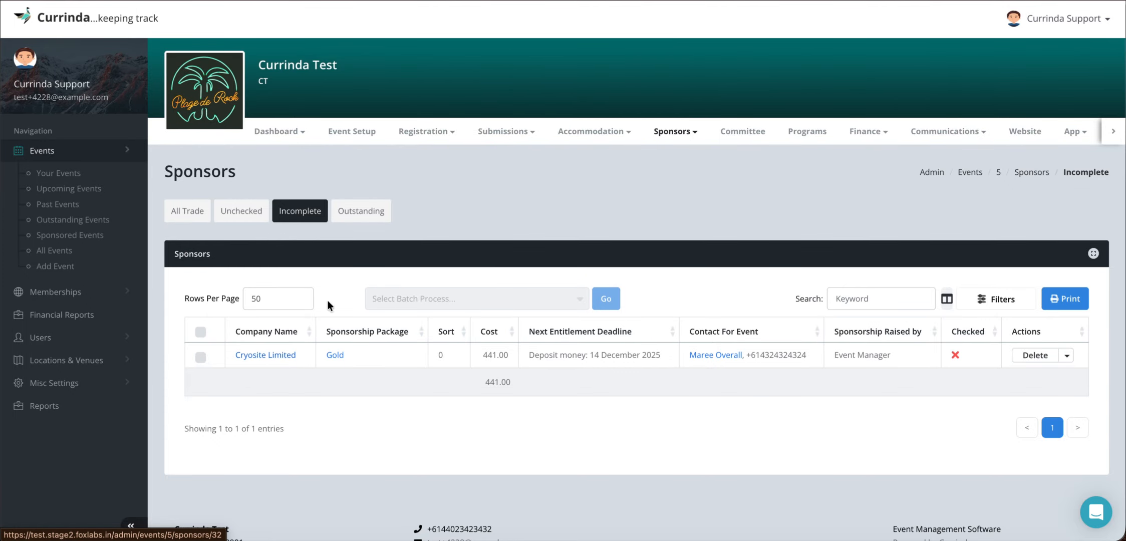
left_click(364, 210)
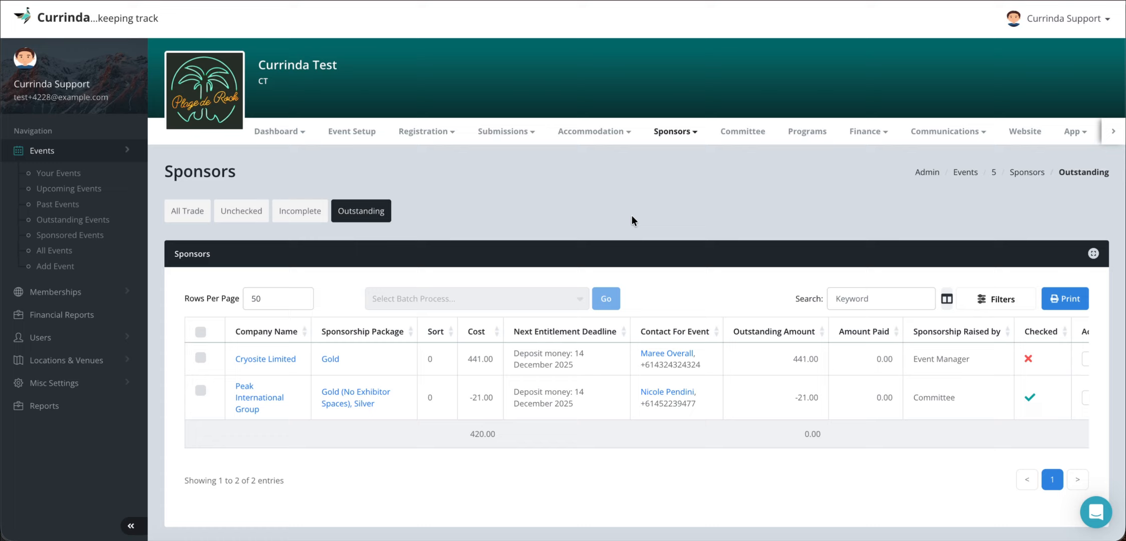
- In the Trade sponsorship report, select all sponsors to view the available batch processes, and clear the selection without running one
left_click(666, 136)
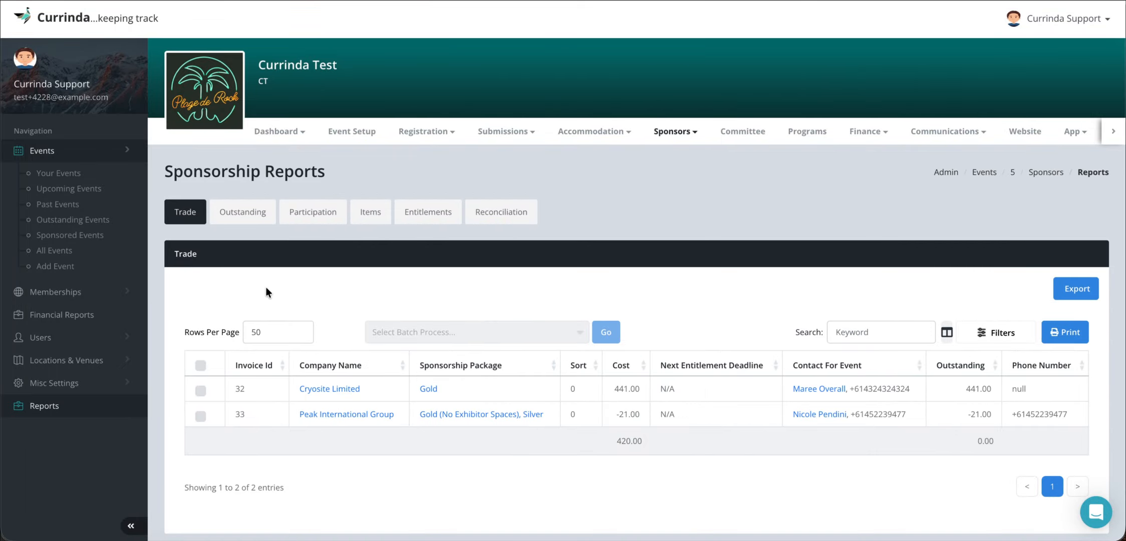
left_click(201, 365)
left_click(441, 332)
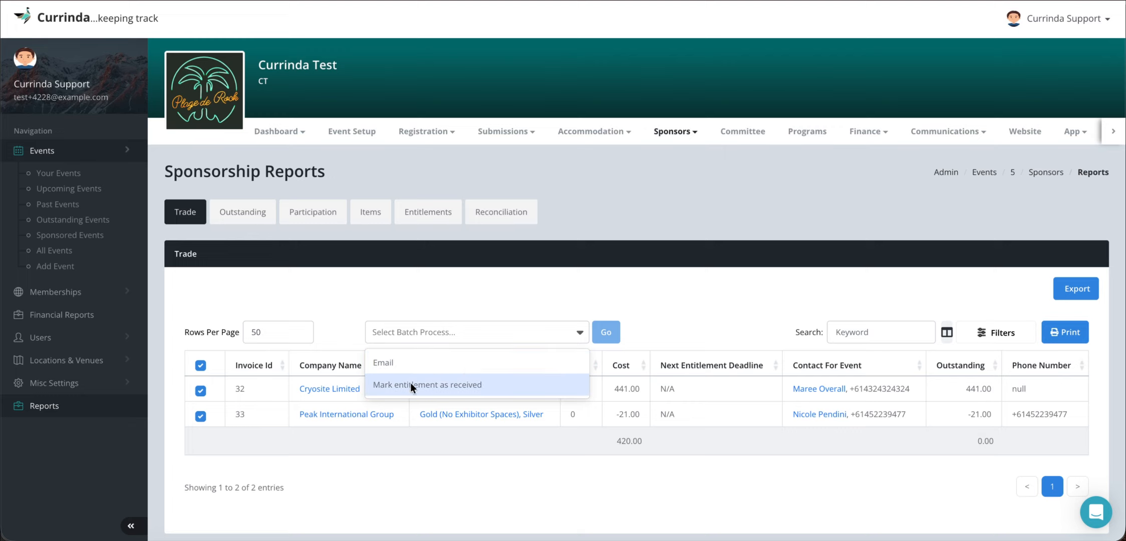
left_click(509, 330)
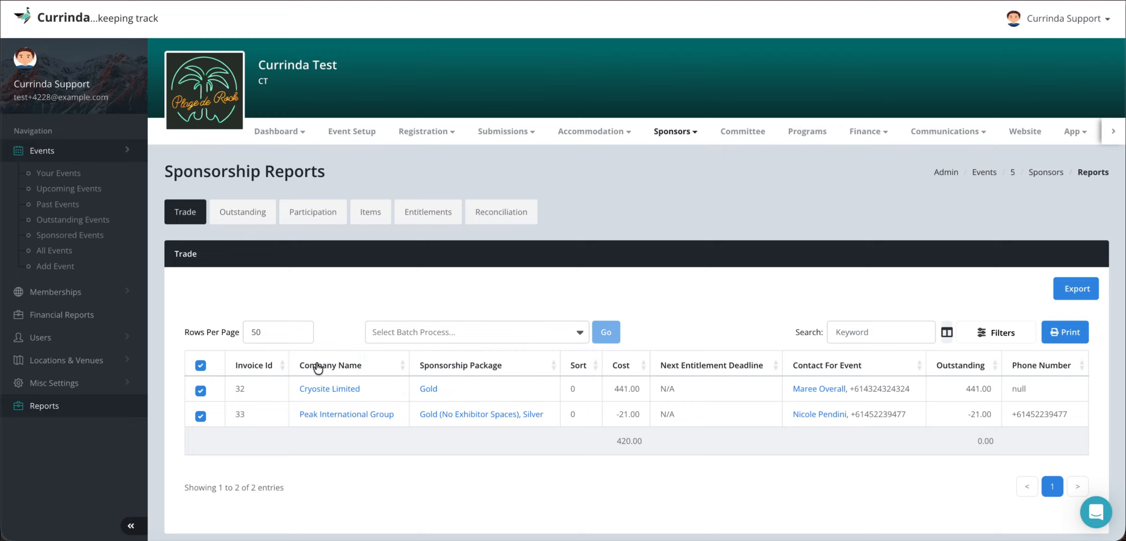
left_click(201, 367)
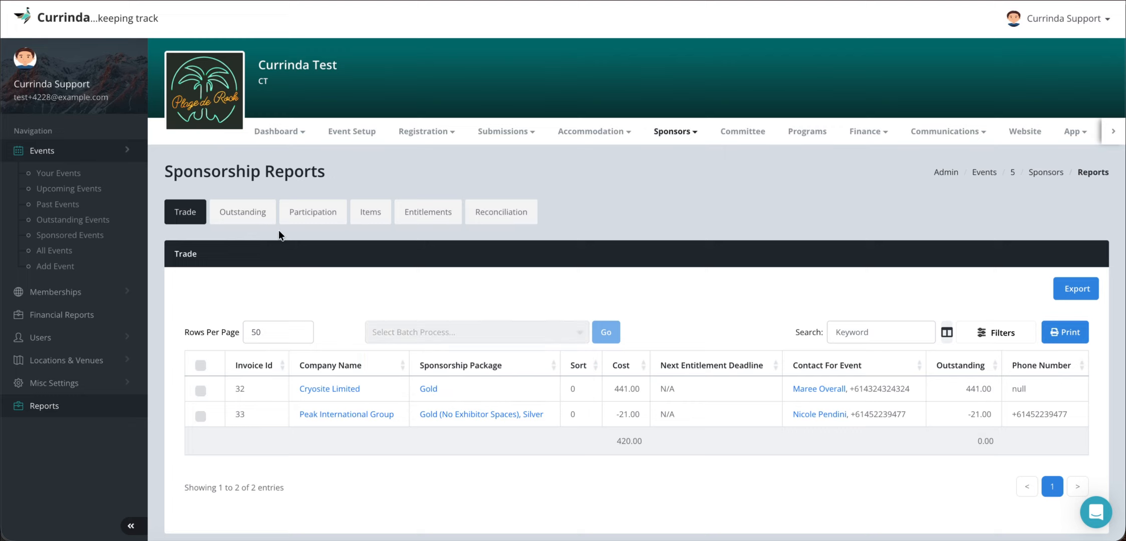
- Review the Outstanding and Participation sponsorship reports, including the event sponsorship, exhibitor and advertising tables
left_click(242, 212)
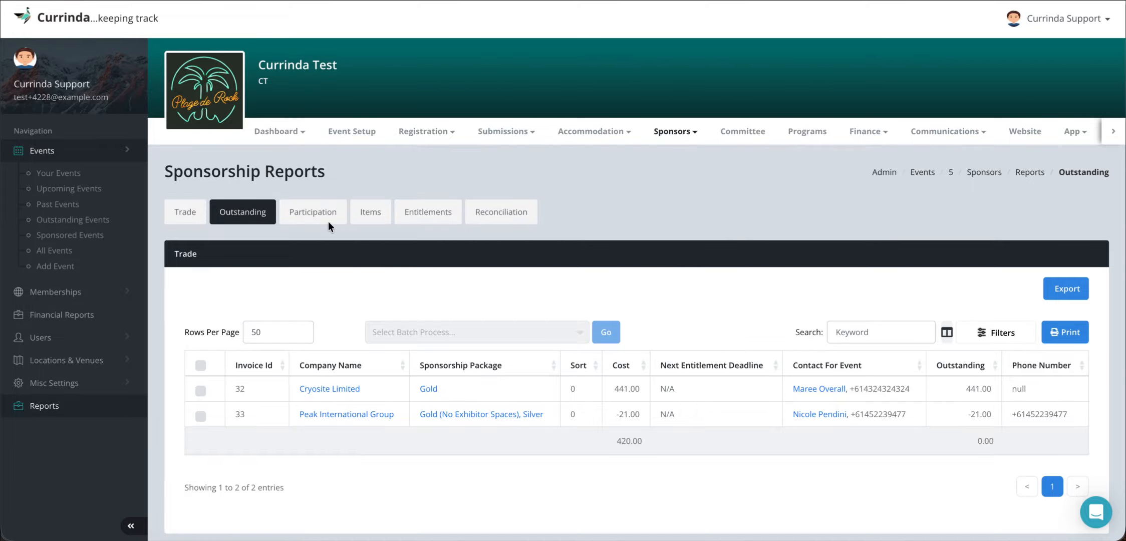
left_click(315, 213)
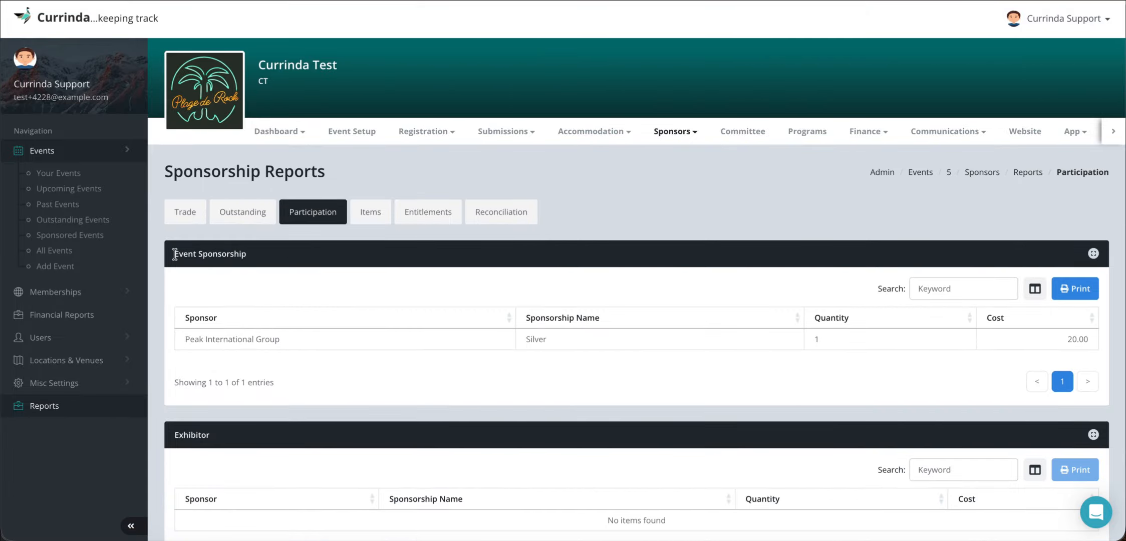
left_click_drag(176, 254, 241, 251)
left_click(185, 340)
scroll(601, 351, "down", 7)
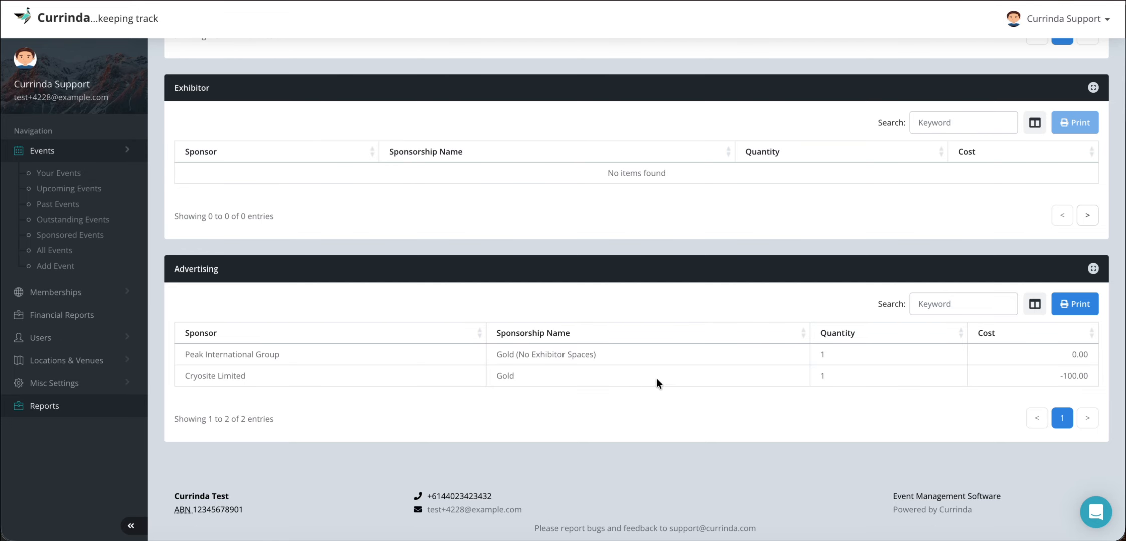
scroll(717, 375, "up", 6)
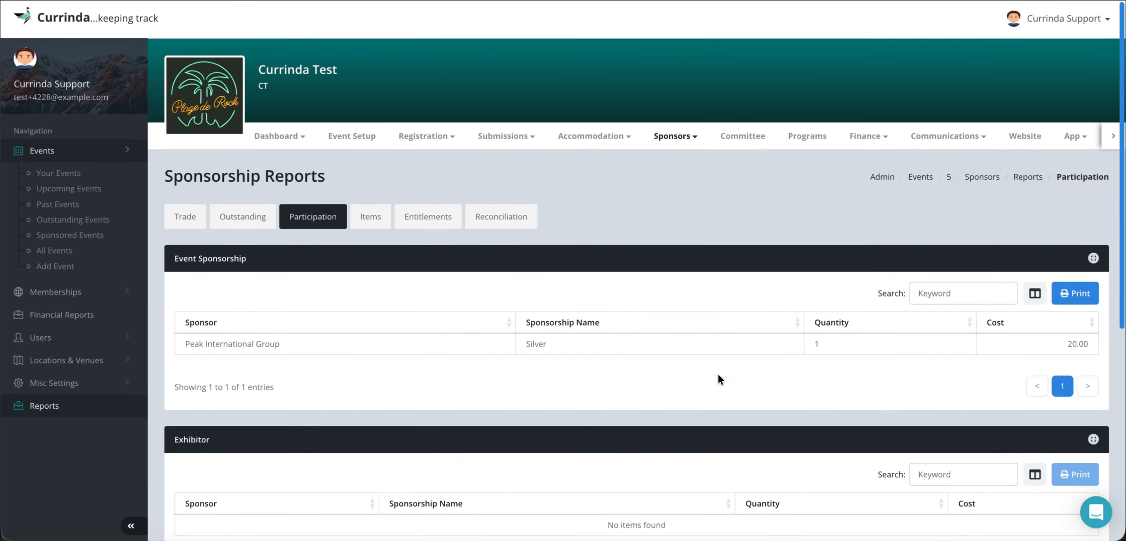
scroll(601, 390, "down", 1)
- Review the Items sponsorship report, examining the packages and costs listed under event sponsorship, exhibitor and advertising
left_click(371, 213)
scroll(333, 200, "down", 4)
double_click(319, 149)
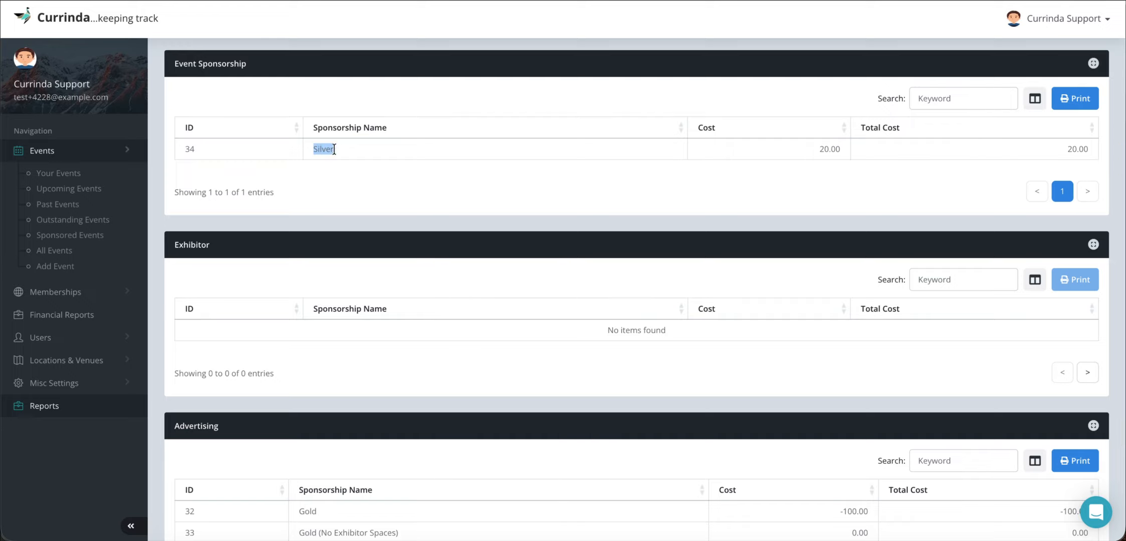
left_click(338, 150)
scroll(555, 338, "down", 3)
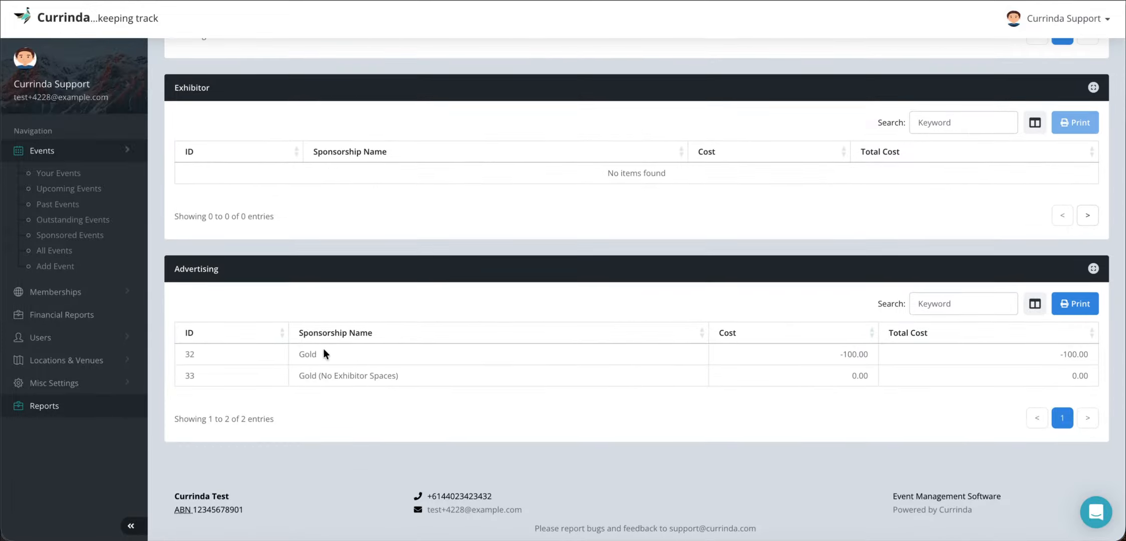
double_click(307, 354)
double_click(306, 375)
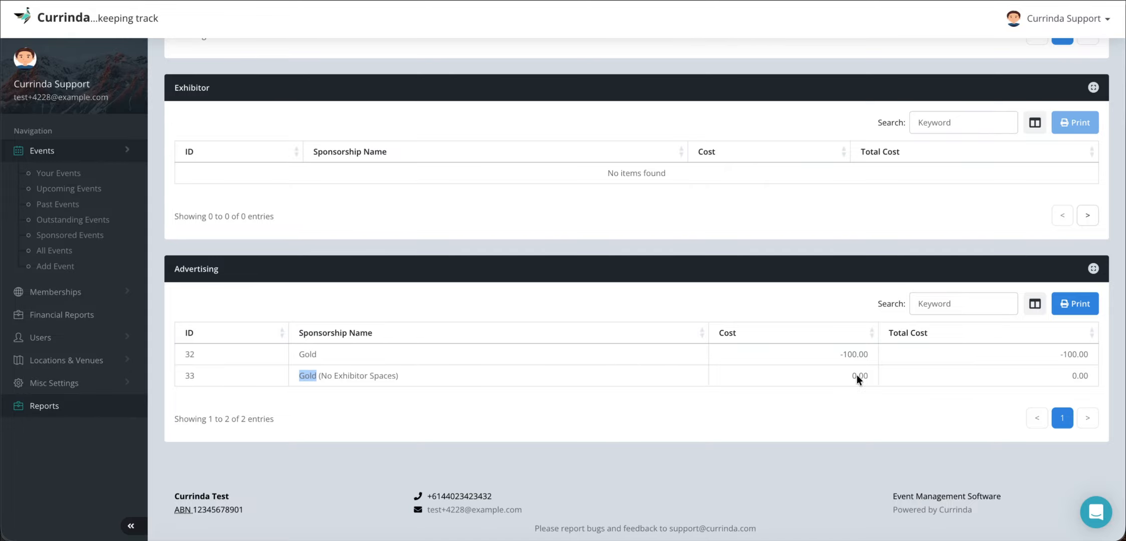